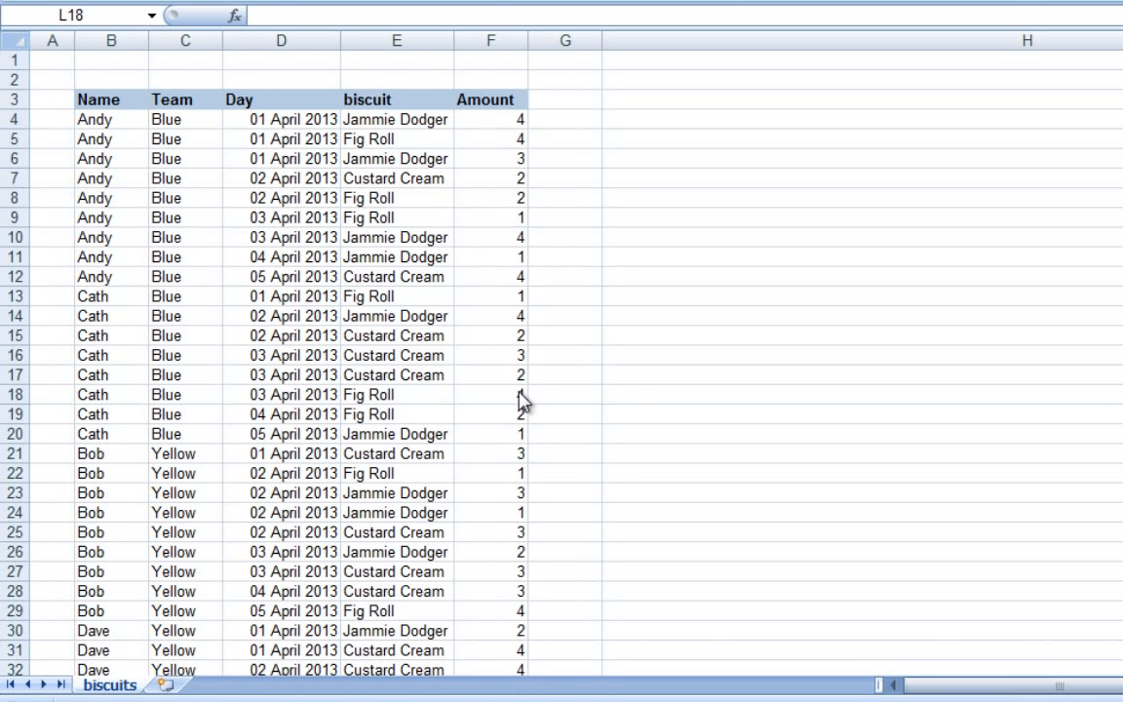
Clear the biscuit heading in the list's header row, and undo the deletion
{"action": "scroll", "coordinate": [441, 439], "scroll_direction": "down", "scroll_amount": 6}
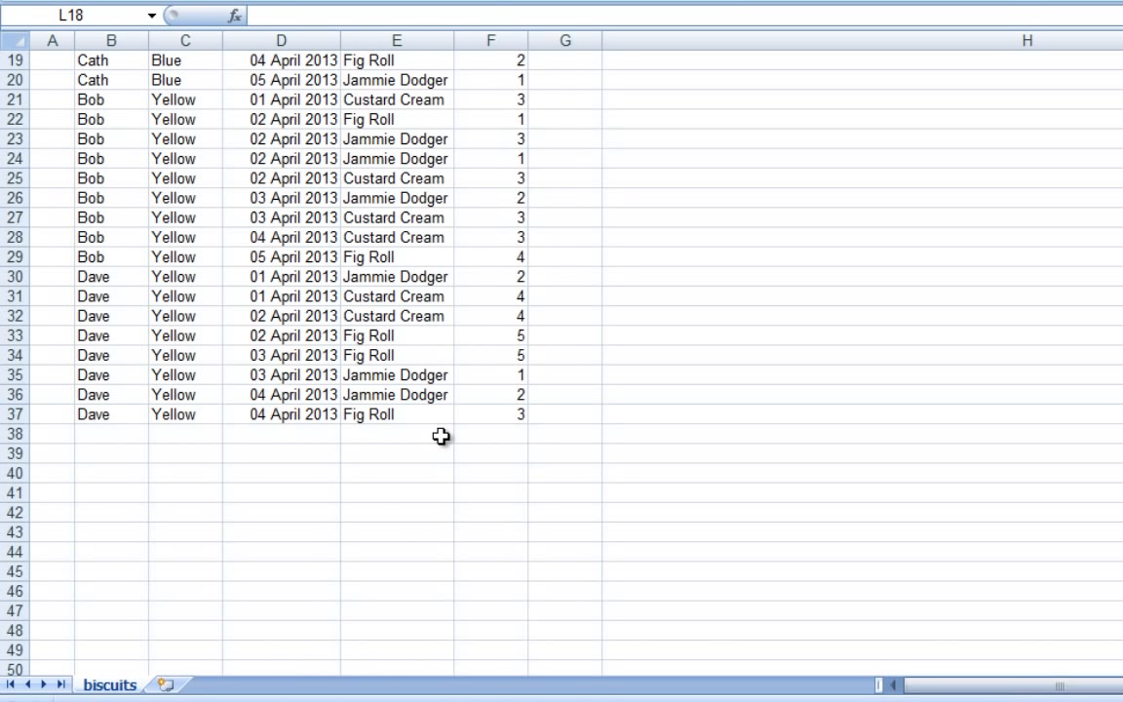
{"action": "scroll", "coordinate": [441, 439], "scroll_direction": "up", "scroll_amount": 6}
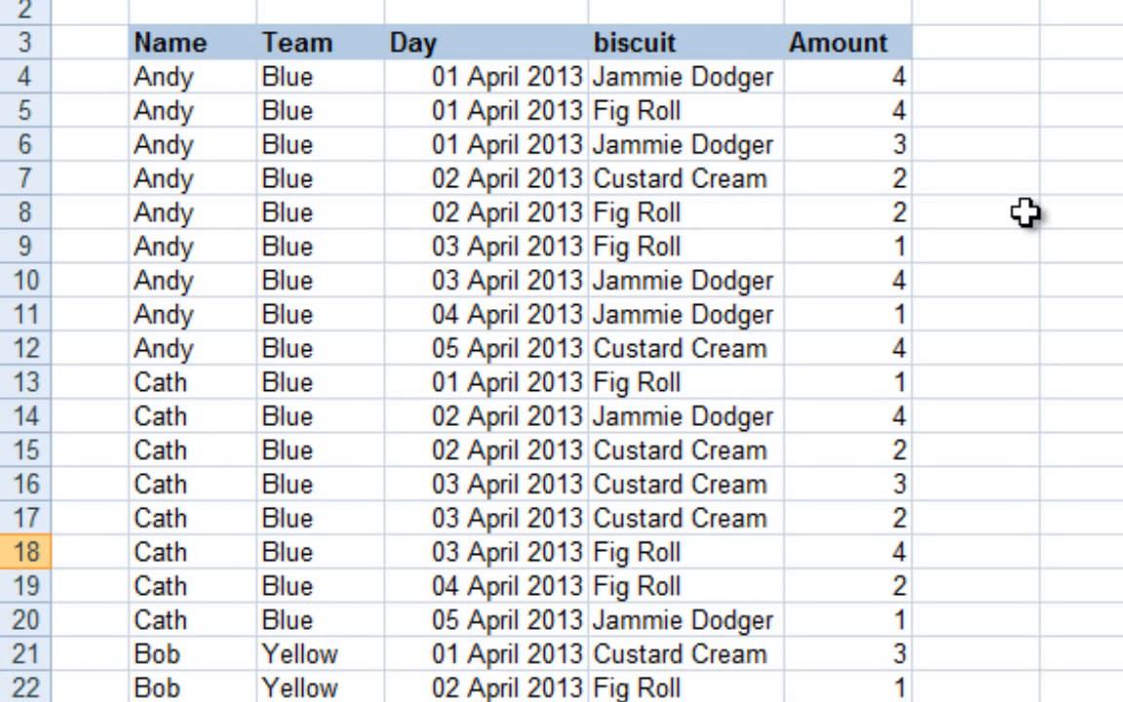
{"action": "left_click", "coordinate": [700, 43]}
{"action": "key", "text": "Delete"}
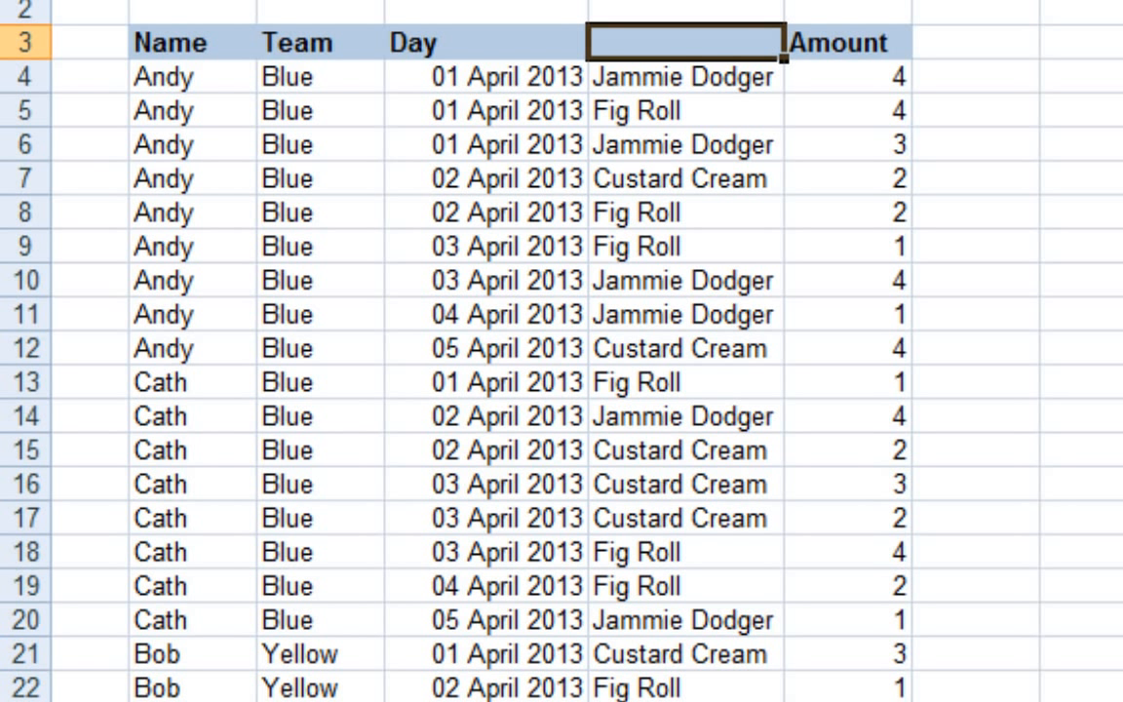
{"action": "key", "text": "ctrl+z"}
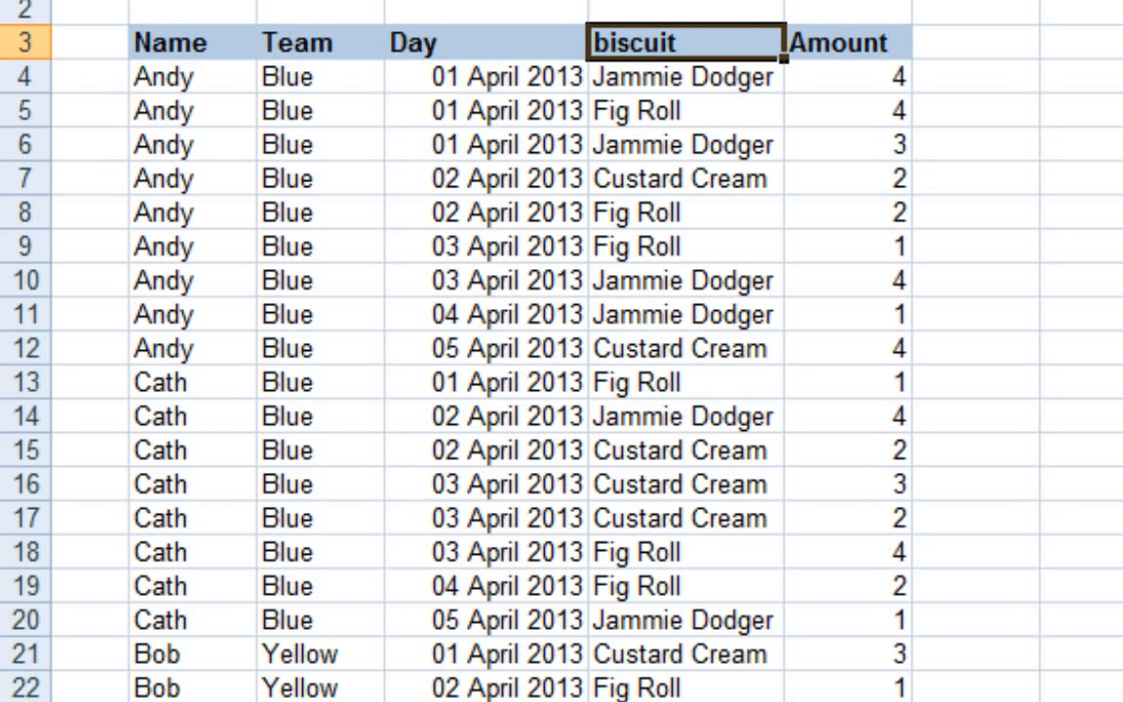
Examine the data entries below the Name, Day and Amount headings, one column at a time
{"action": "left_click_drag", "start_coordinate": [195, 79], "coordinate": [195, 213]}
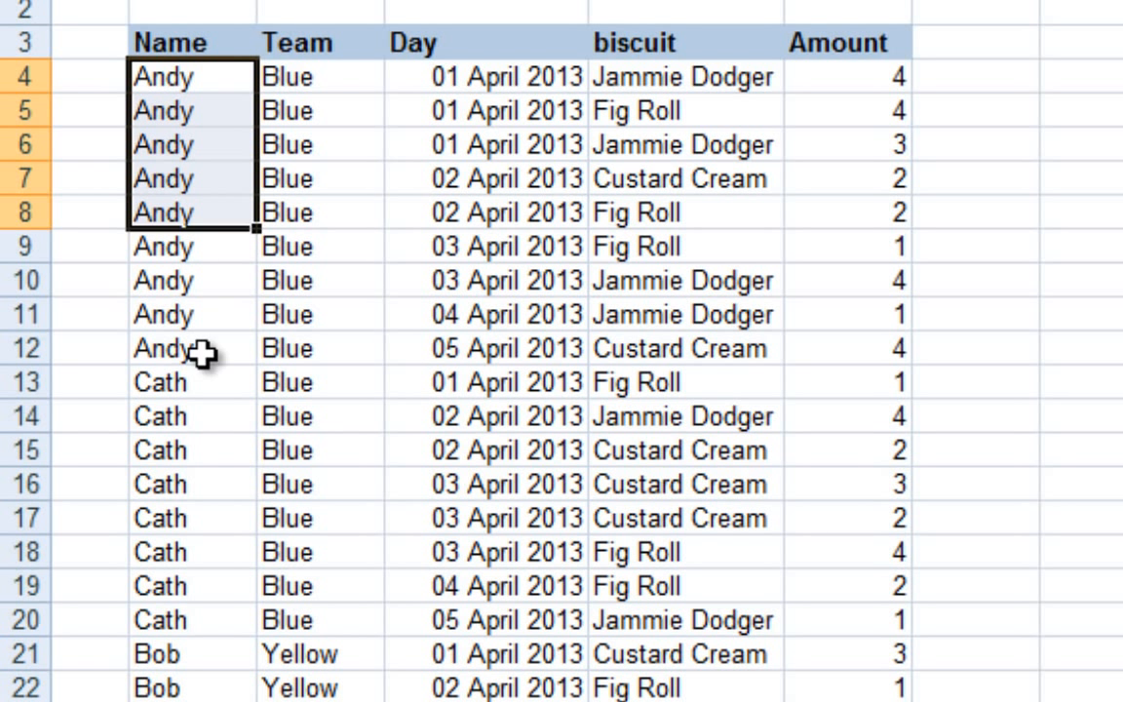
{"action": "left_click_drag", "start_coordinate": [202, 354], "coordinate": [202, 698]}
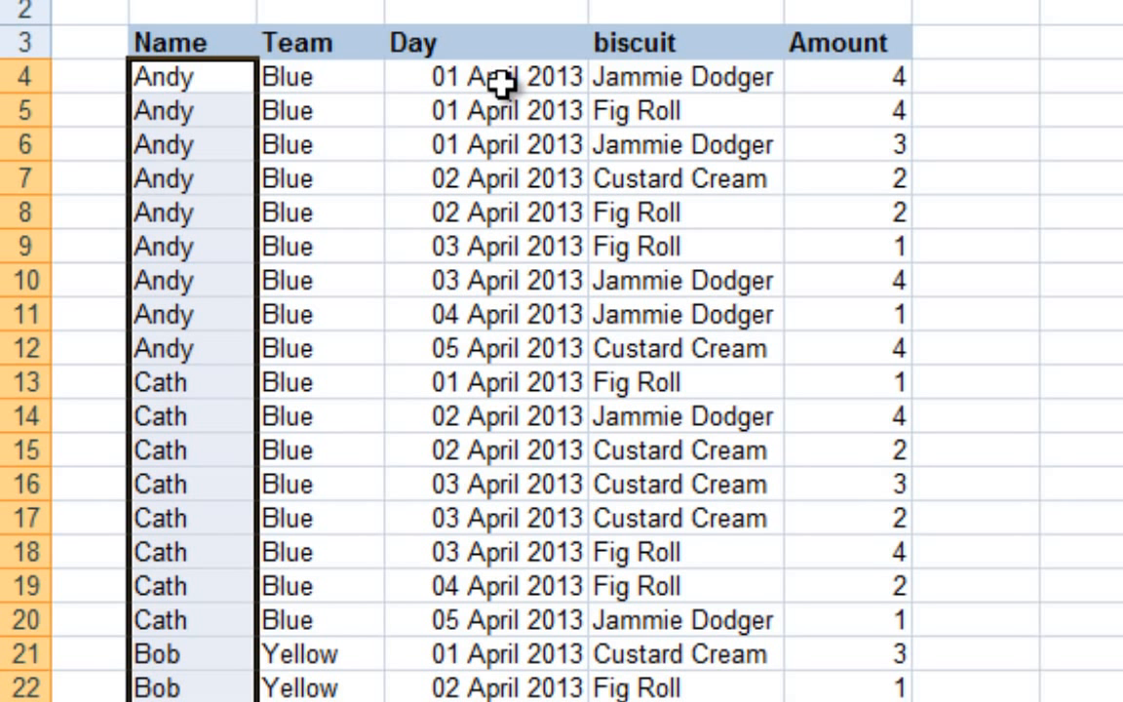
{"action": "left_click_drag", "start_coordinate": [455, 78], "coordinate": [486, 698]}
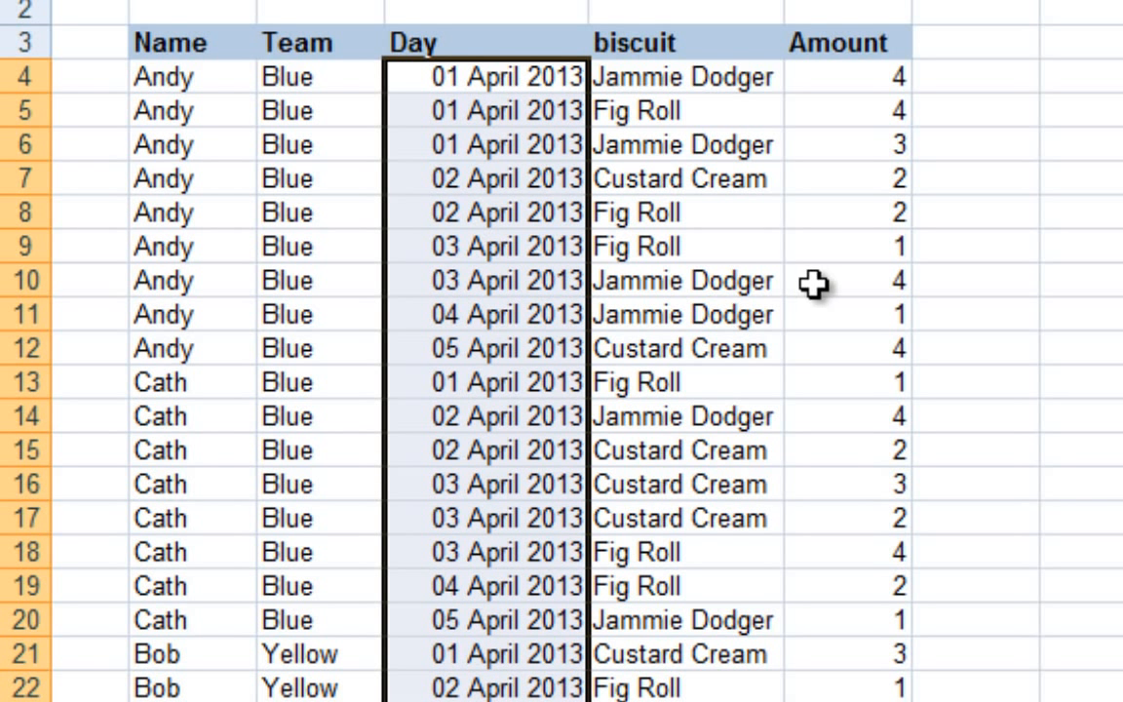
{"action": "left_click", "coordinate": [844, 82]}
{"action": "left_click_drag", "start_coordinate": [855, 116], "coordinate": [828, 701]}
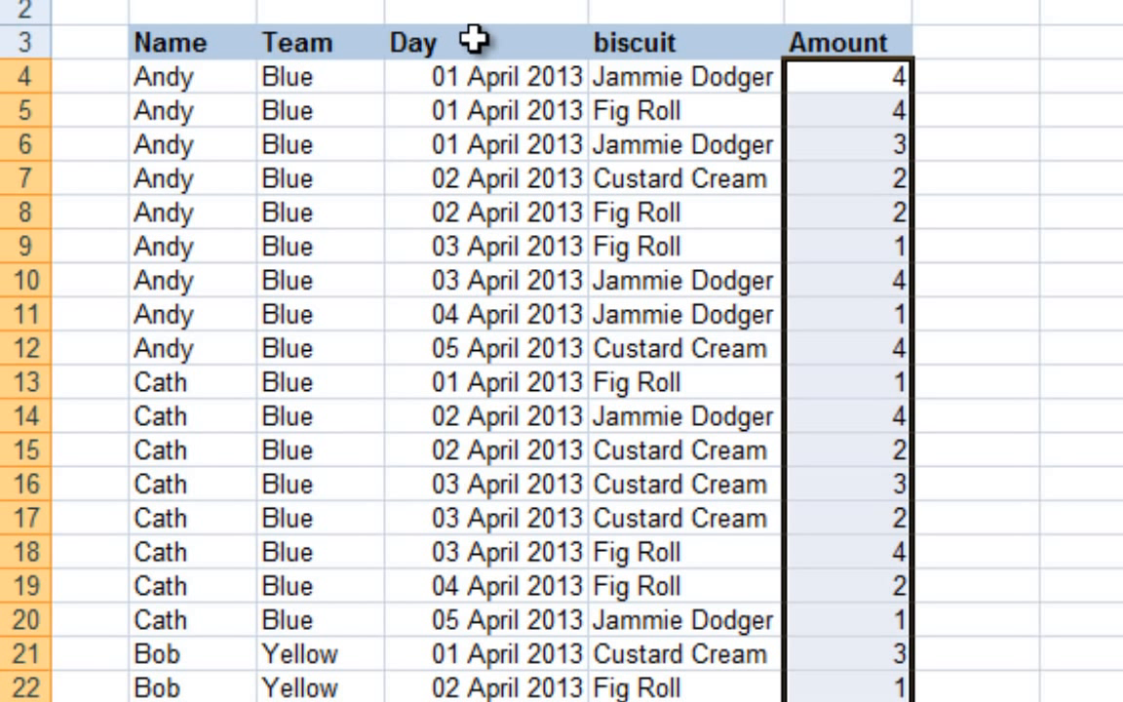
{"action": "left_click_drag", "start_coordinate": [484, 83], "coordinate": [483, 692]}
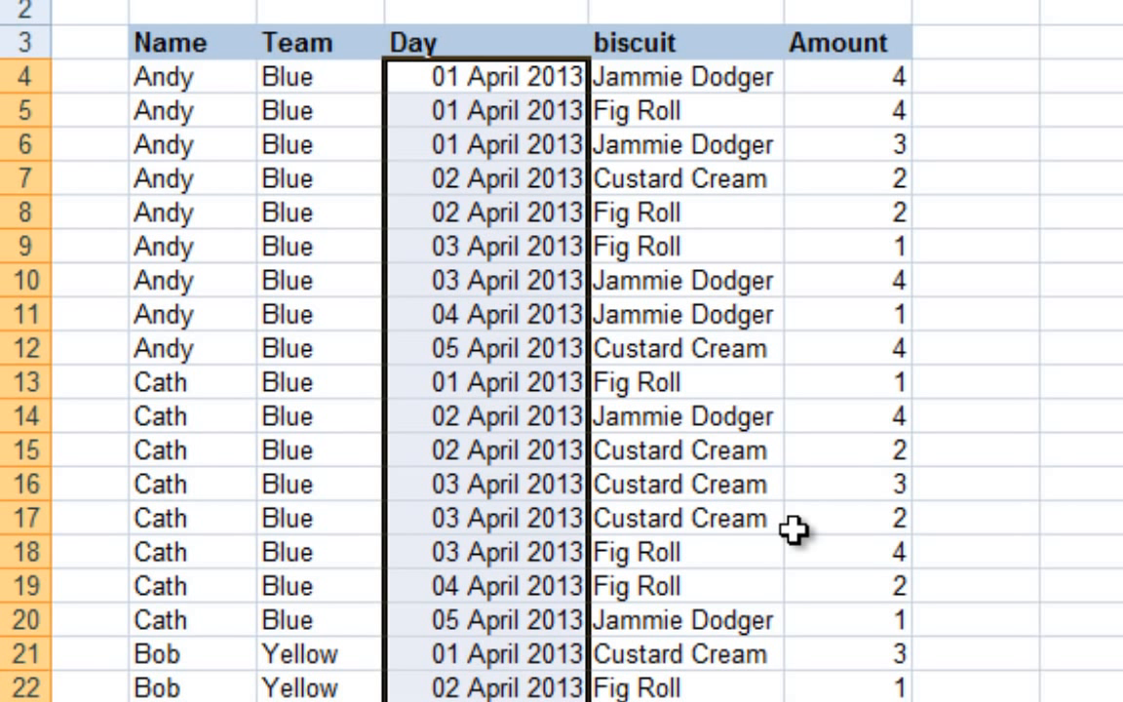
Enter the text "none" in the Amount column at row 14, and undo the entry
{"action": "left_click", "coordinate": [856, 421]}
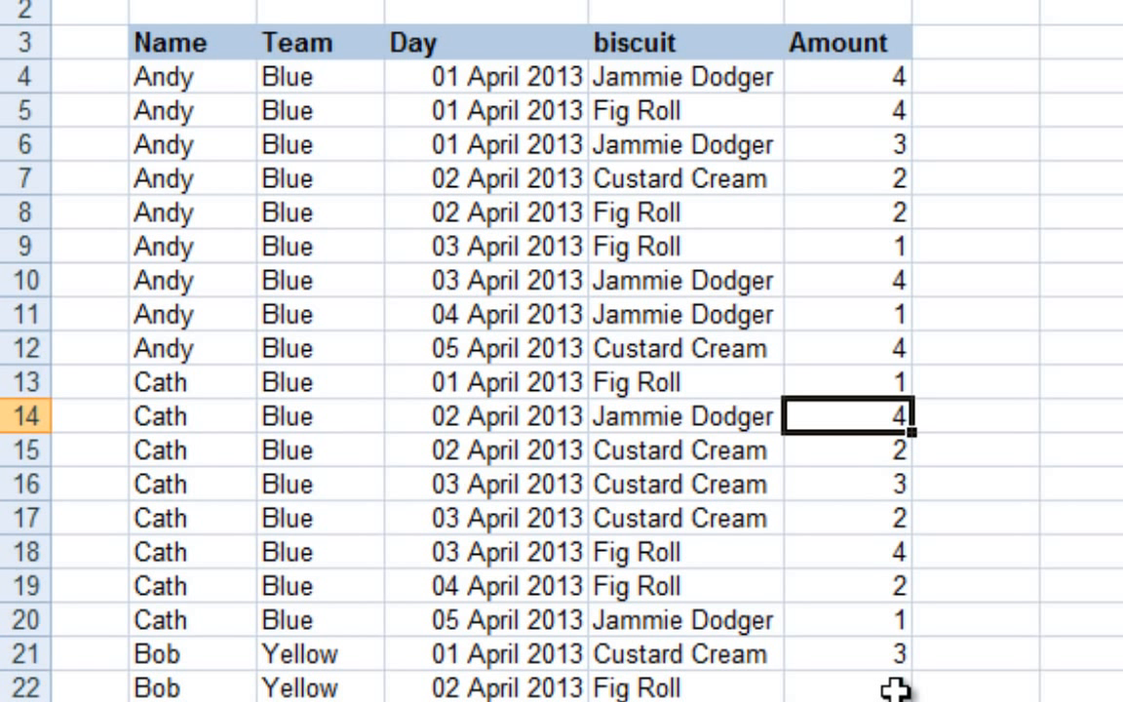
{"action": "type", "text": "none"}
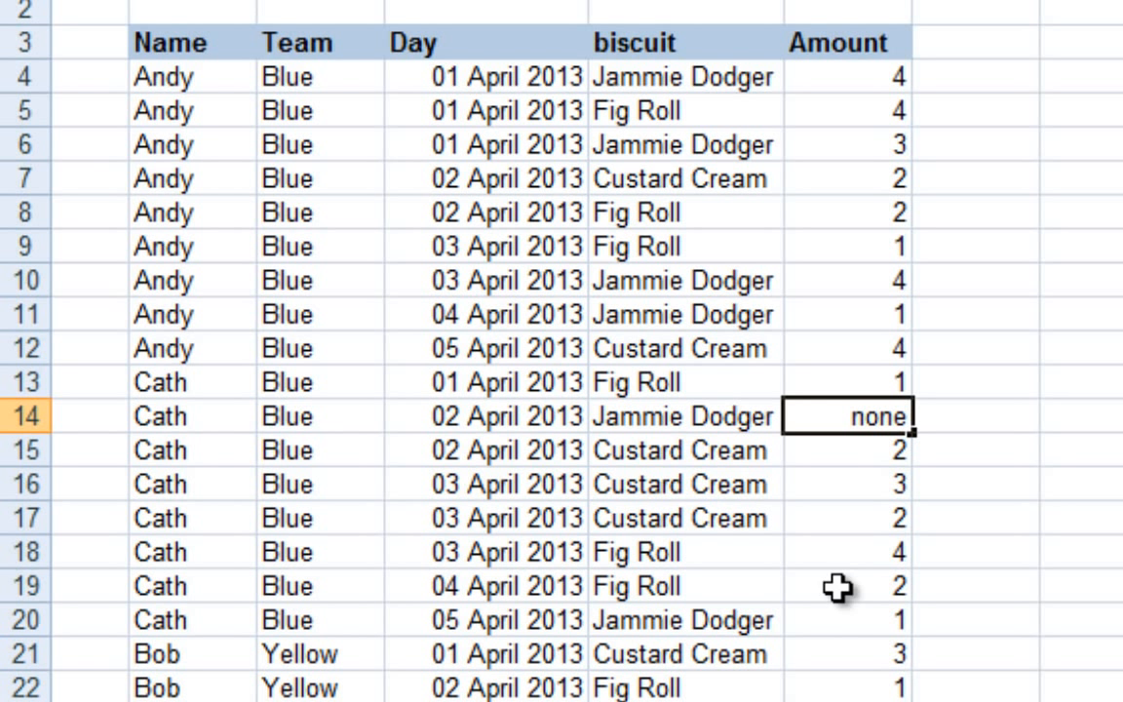
{"action": "key", "text": "Return"}
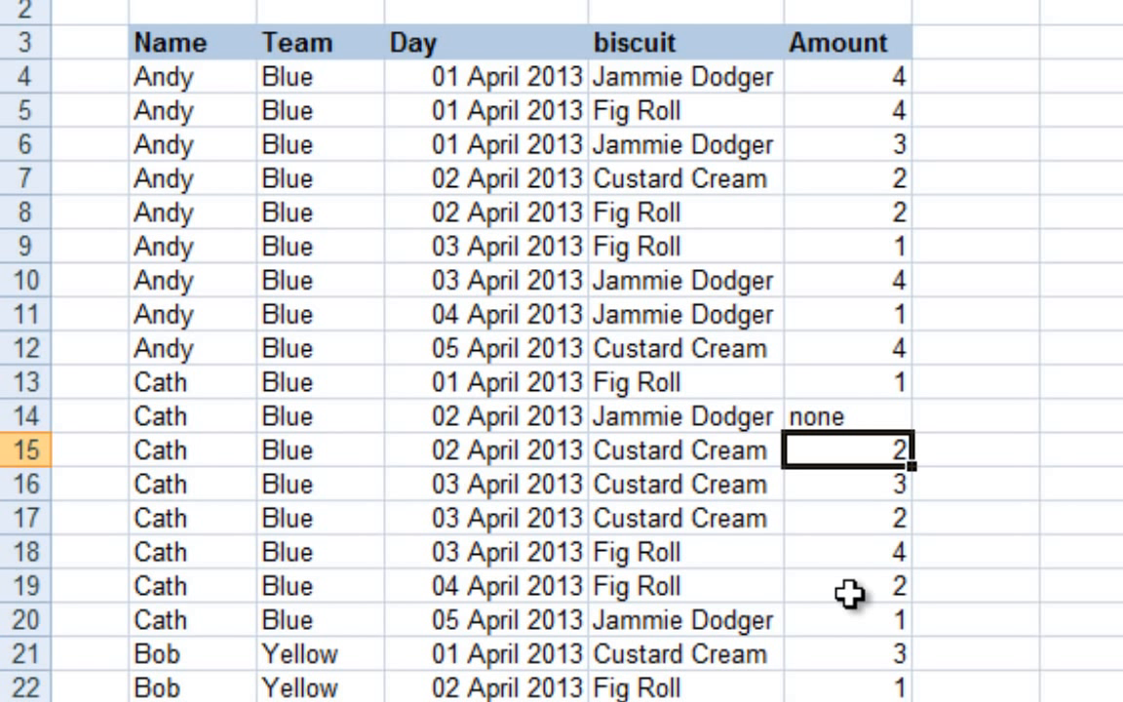
{"action": "key", "text": "ctrl+z"}
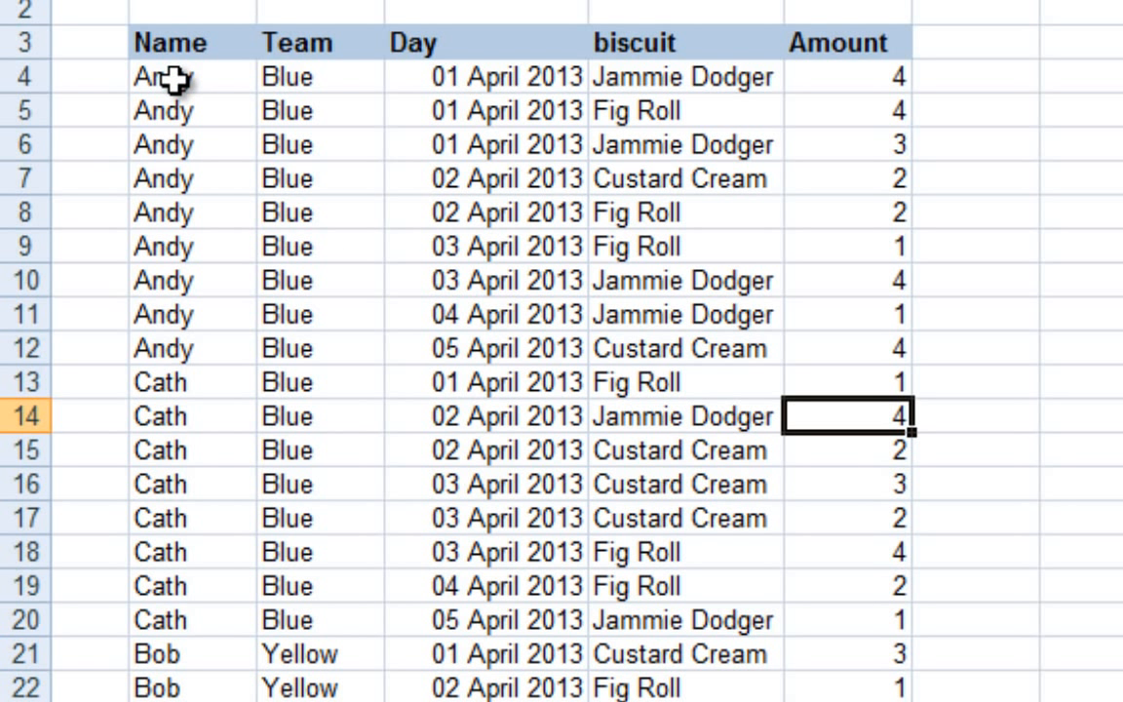
Compare the one-record-per-row layout of the biscuit list with the table that spreads the dates across columns
{"action": "left_click_drag", "start_coordinate": [181, 77], "coordinate": [830, 78]}
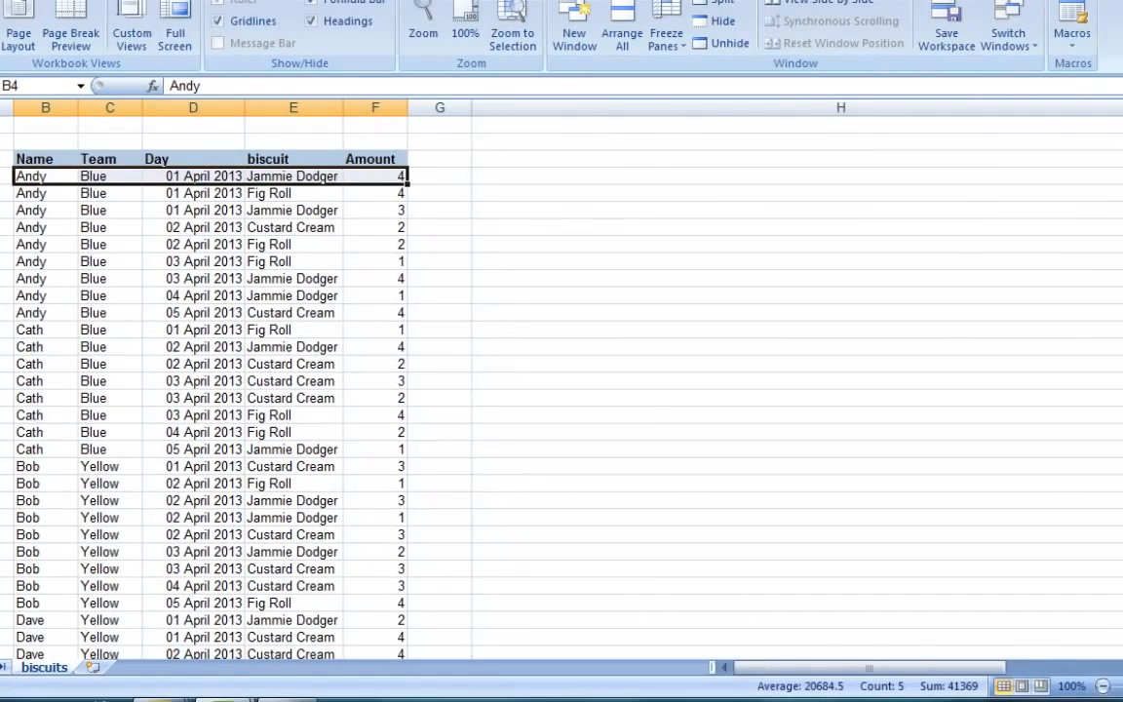
{"action": "left_click_drag", "start_coordinate": [1121, 98], "coordinate": [490, 102]}
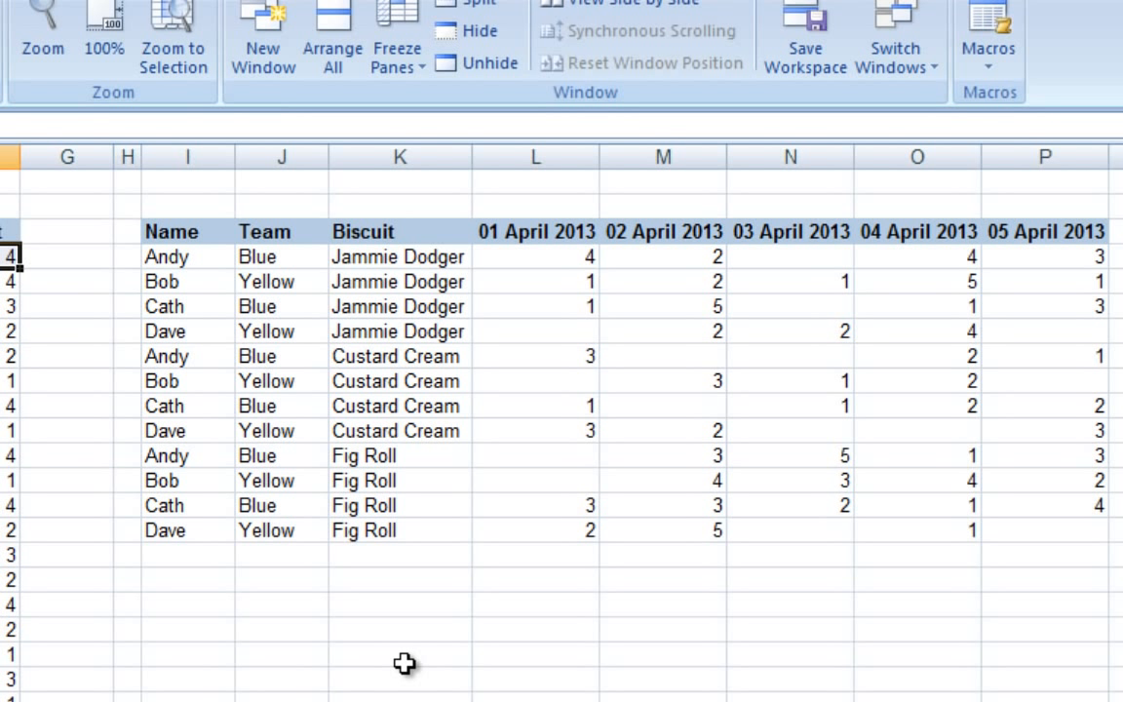
{"action": "left_click_drag", "start_coordinate": [148, 260], "coordinate": [1058, 258]}
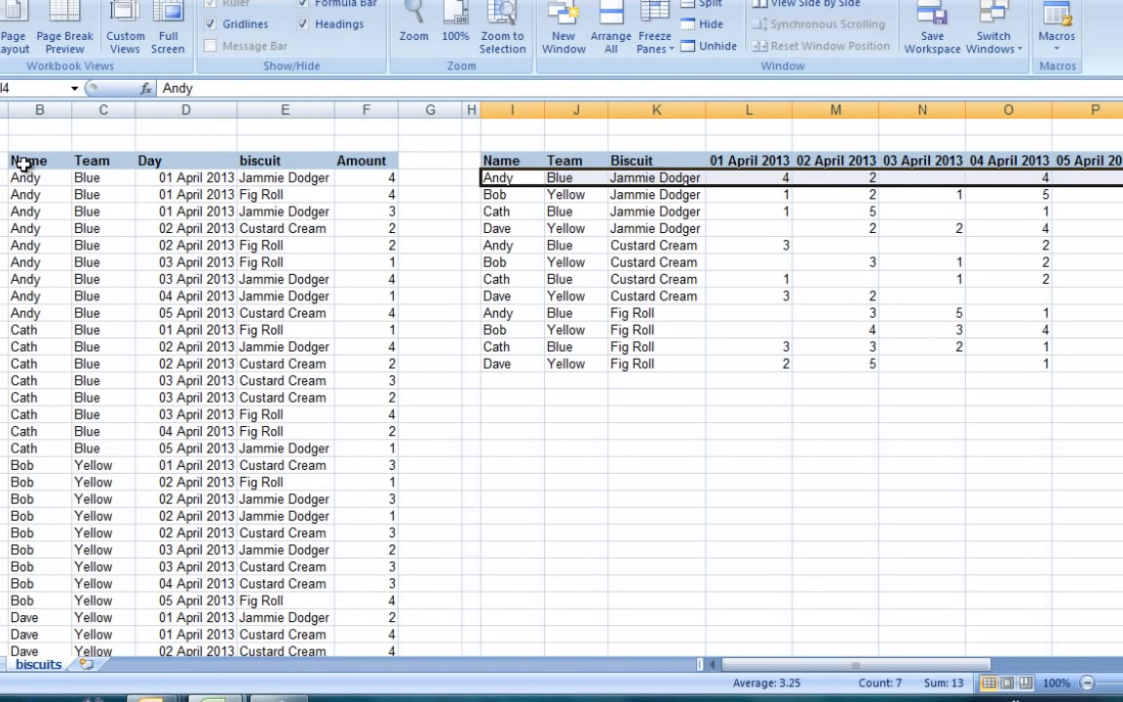
{"action": "left_click", "coordinate": [21, 163]}
{"action": "left_click_drag", "start_coordinate": [22, 164], "coordinate": [383, 163]}
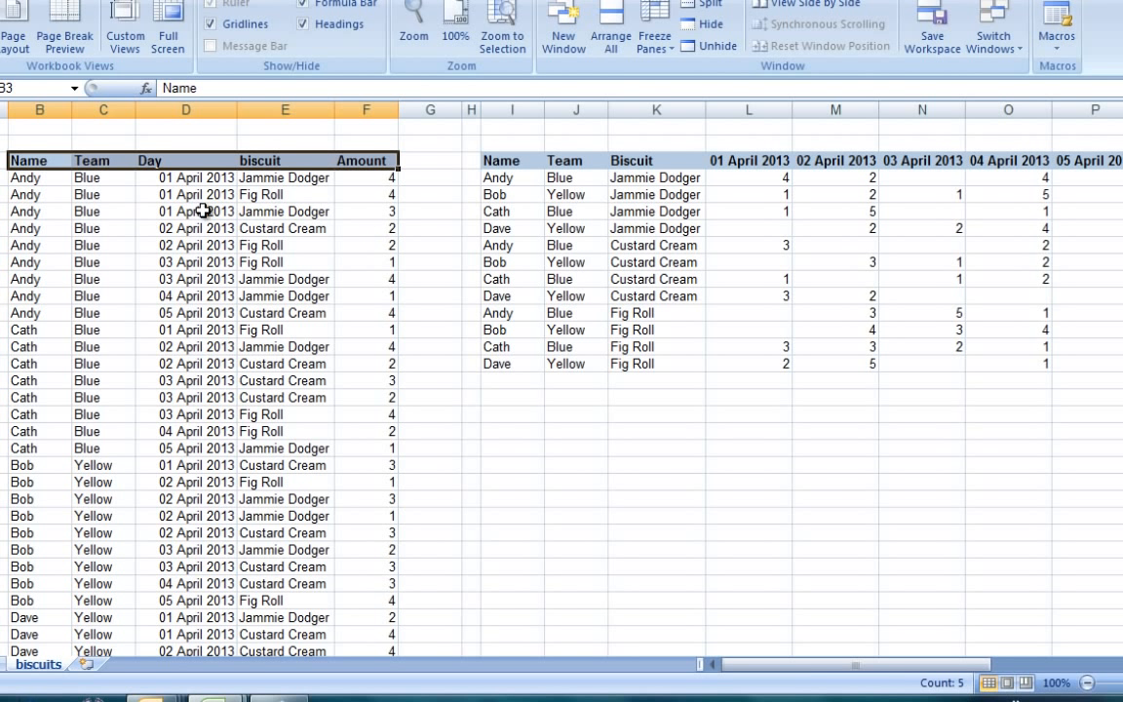
{"action": "left_click_drag", "start_coordinate": [17, 177], "coordinate": [380, 178]}
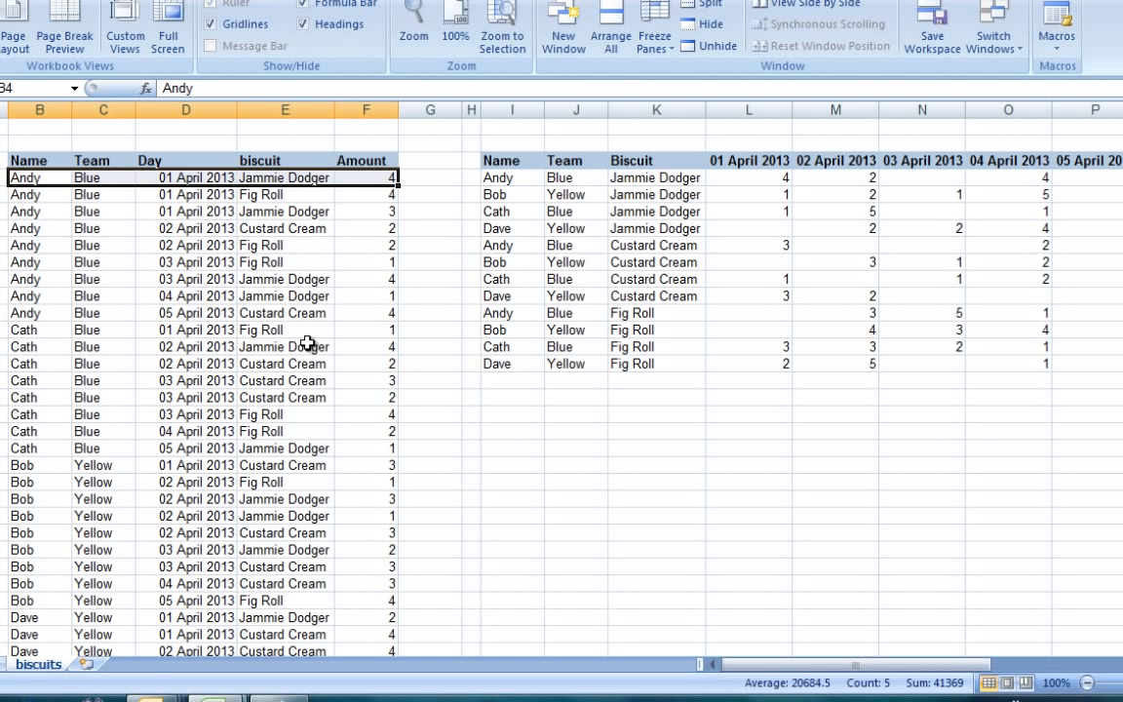
{"action": "left_click", "coordinate": [426, 332]}
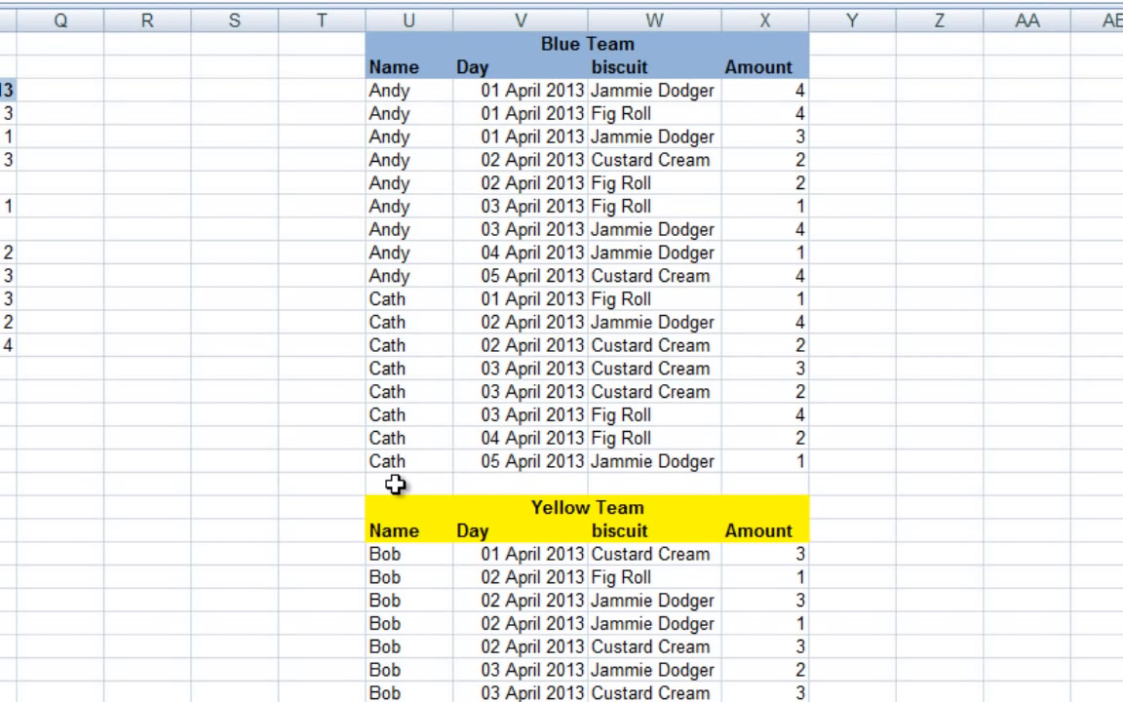
Examine the blank row separating the Blue Team and Yellow Team tables, and each team's block of data
{"action": "left_click_drag", "start_coordinate": [394, 487], "coordinate": [789, 483]}
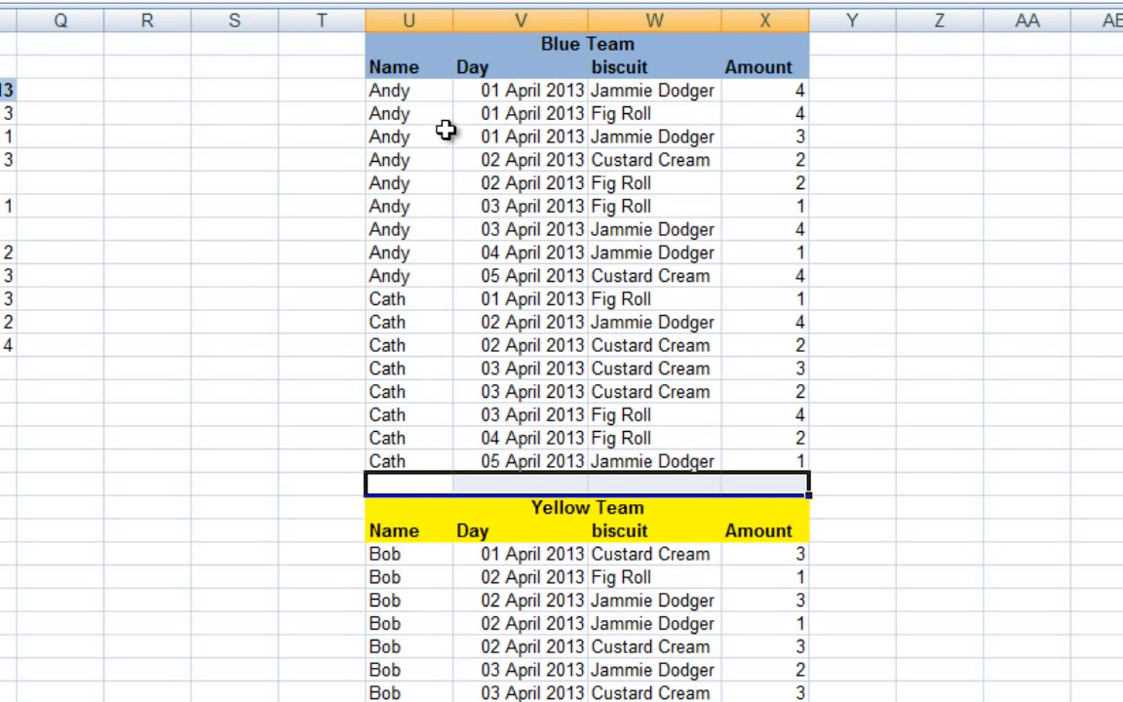
{"action": "left_click_drag", "start_coordinate": [390, 44], "coordinate": [772, 462]}
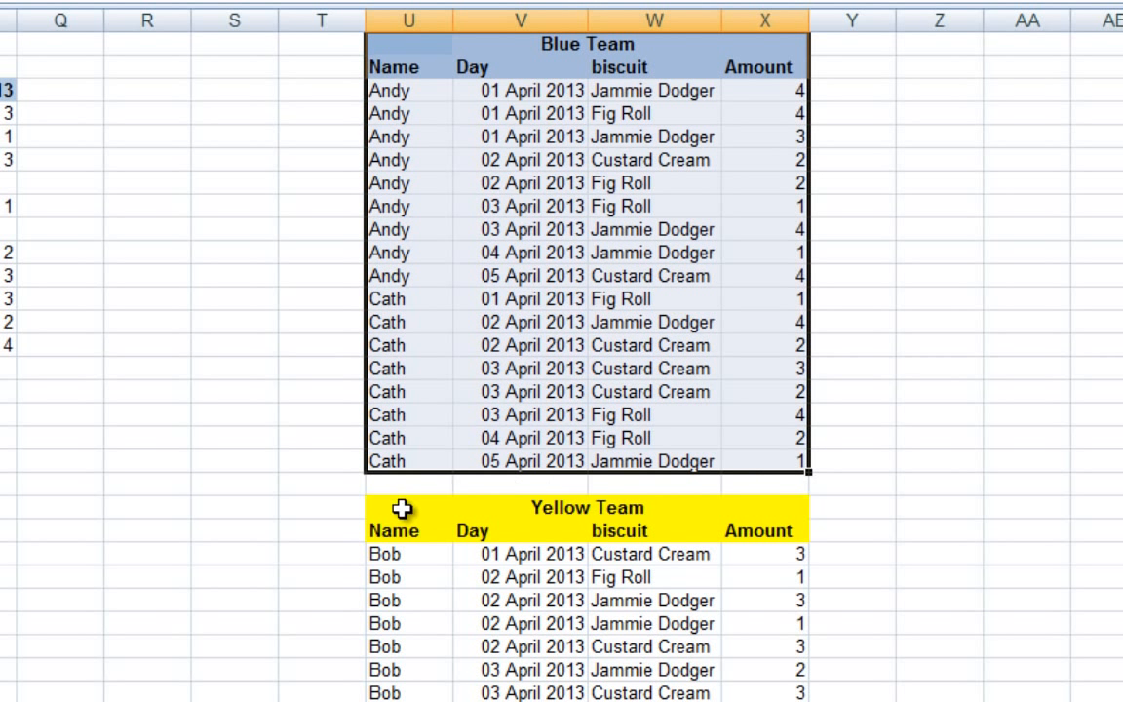
{"action": "left_click_drag", "start_coordinate": [401, 509], "coordinate": [785, 694]}
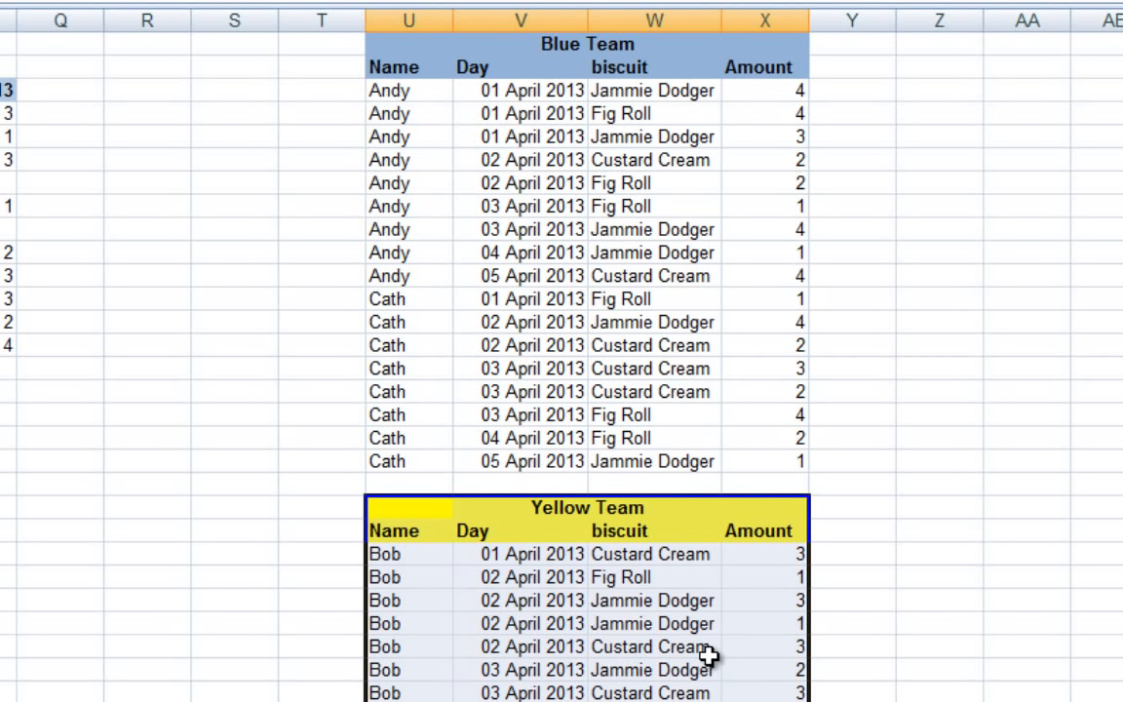
{"action": "left_click", "coordinate": [519, 206]}
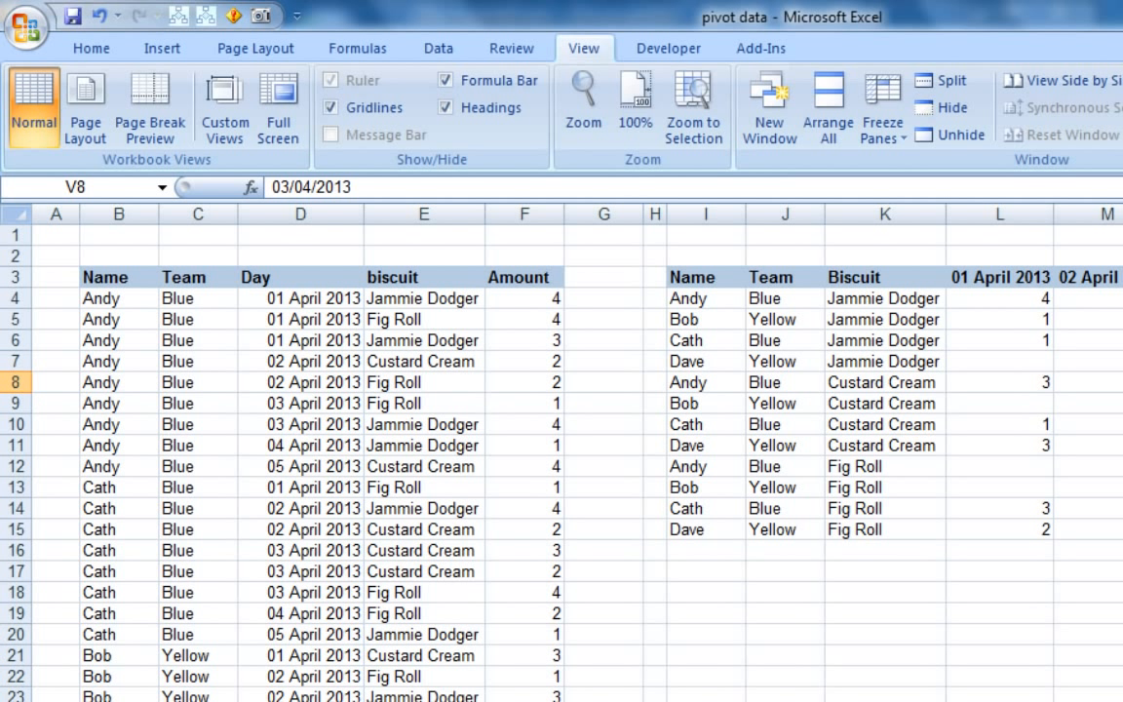
Insert a PivotTable on a new worksheet using the biscuit list in biscuits!$B$3:$F$37 as its source
{"action": "left_click", "coordinate": [706, 634]}
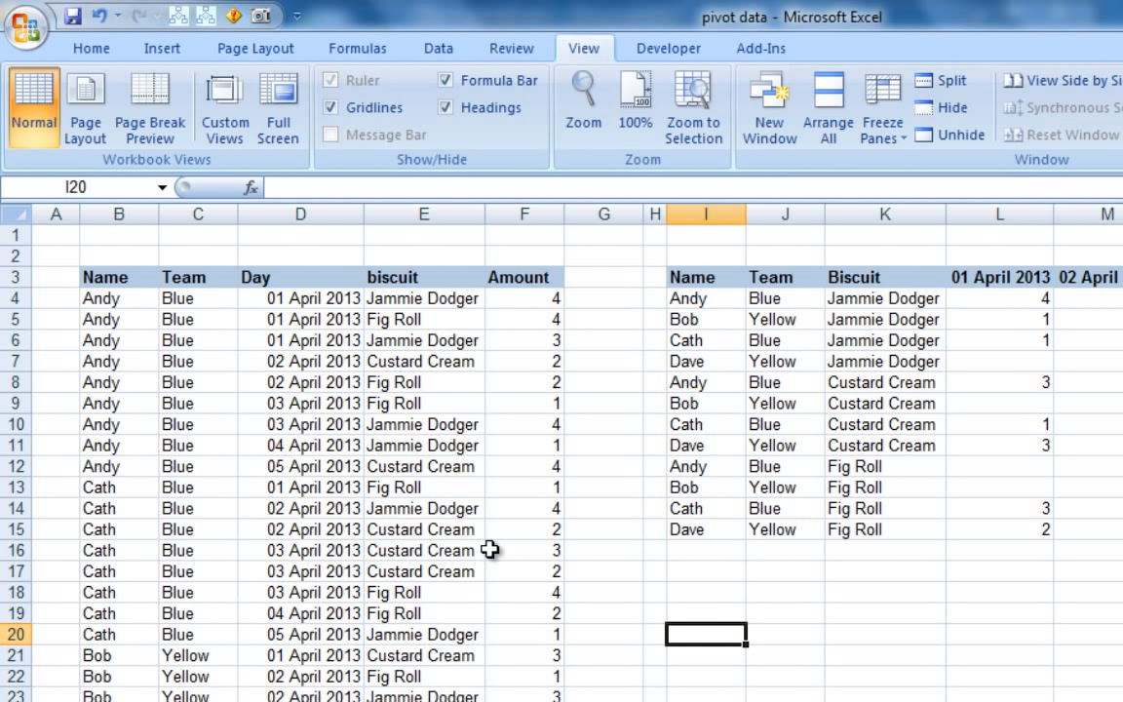
{"action": "left_click", "coordinate": [216, 387]}
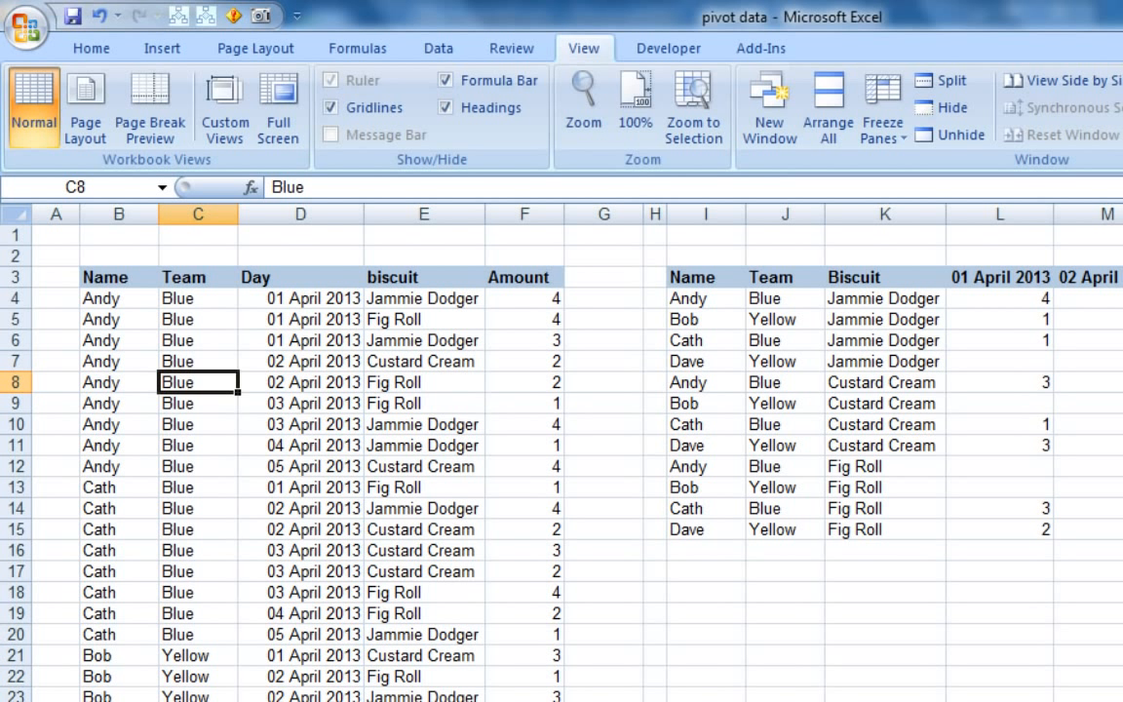
{"action": "left_click", "coordinate": [282, 359]}
{"action": "left_click", "coordinate": [198, 448]}
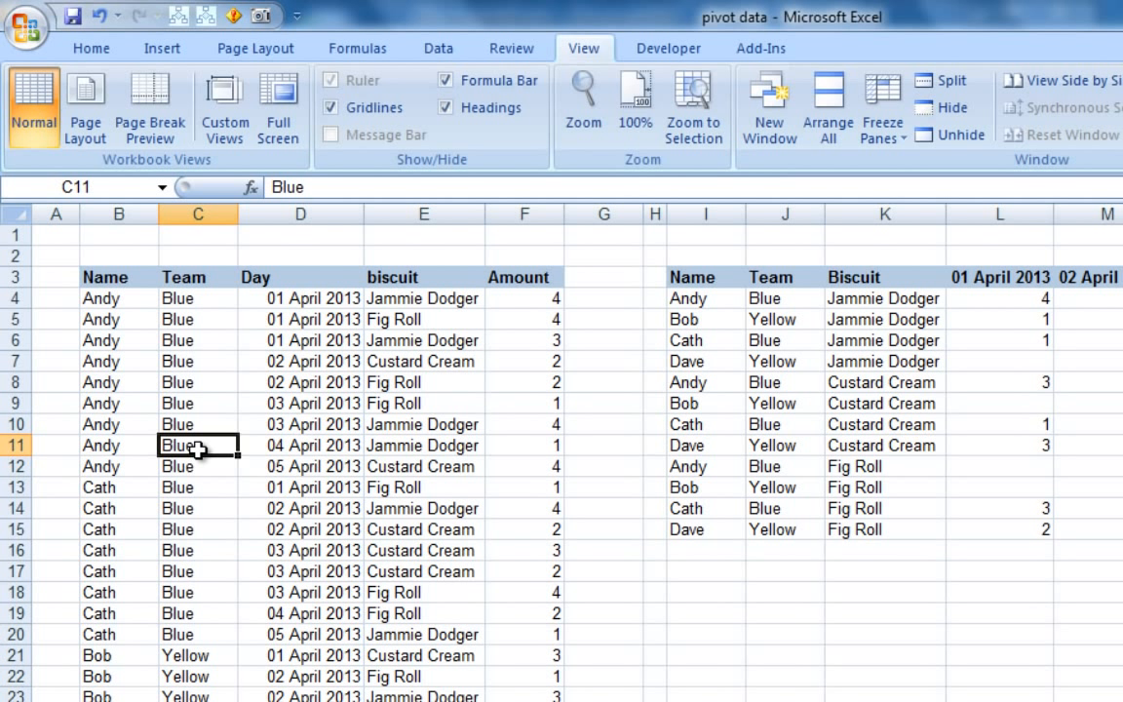
{"action": "left_click", "coordinate": [159, 51]}
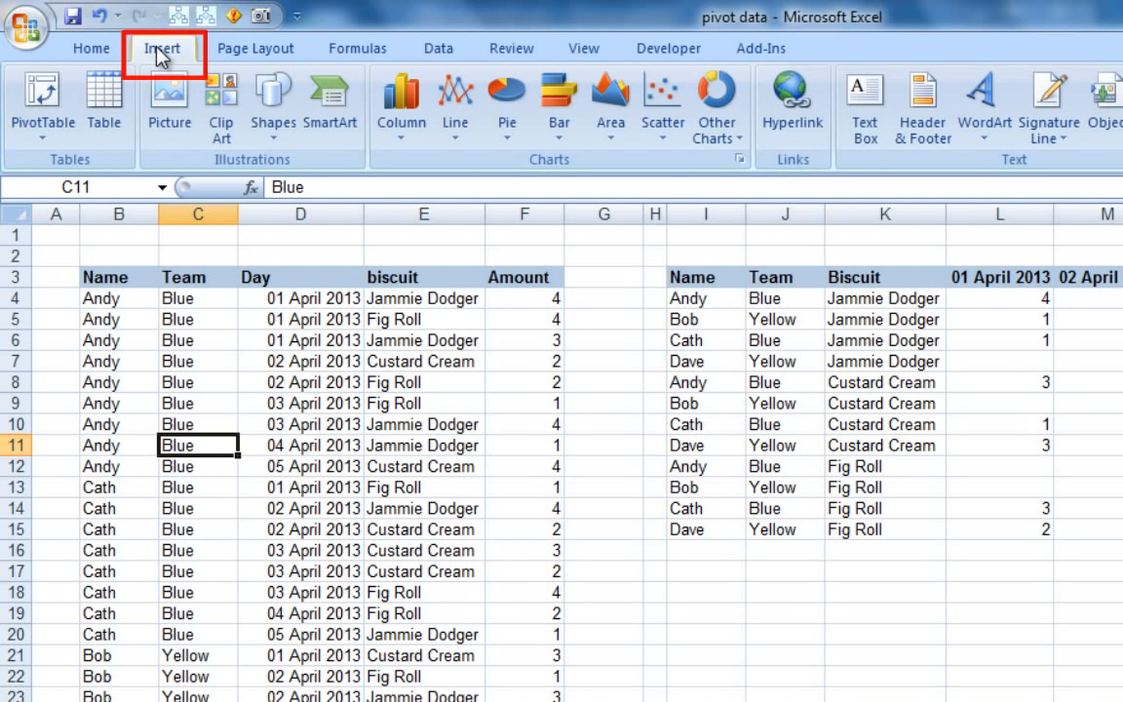
{"action": "left_click", "coordinate": [43, 96]}
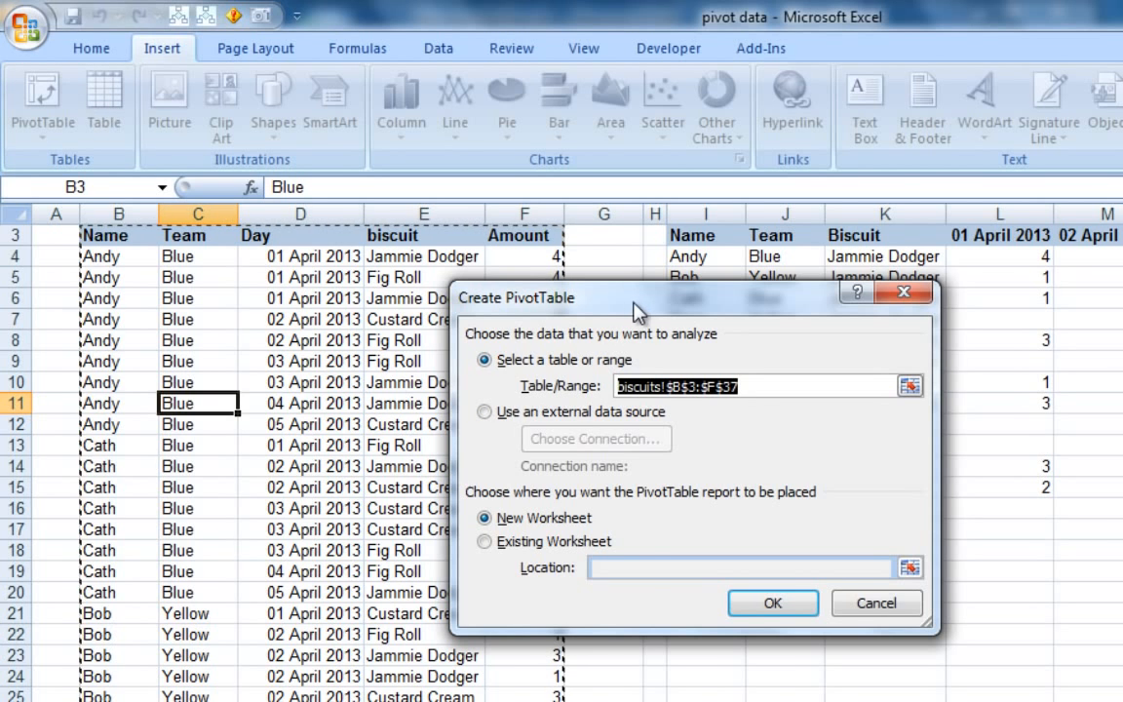
{"action": "left_click_drag", "start_coordinate": [643, 310], "coordinate": [844, 316]}
{"action": "scroll", "coordinate": [584, 541], "scroll_direction": "down", "scroll_amount": 5}
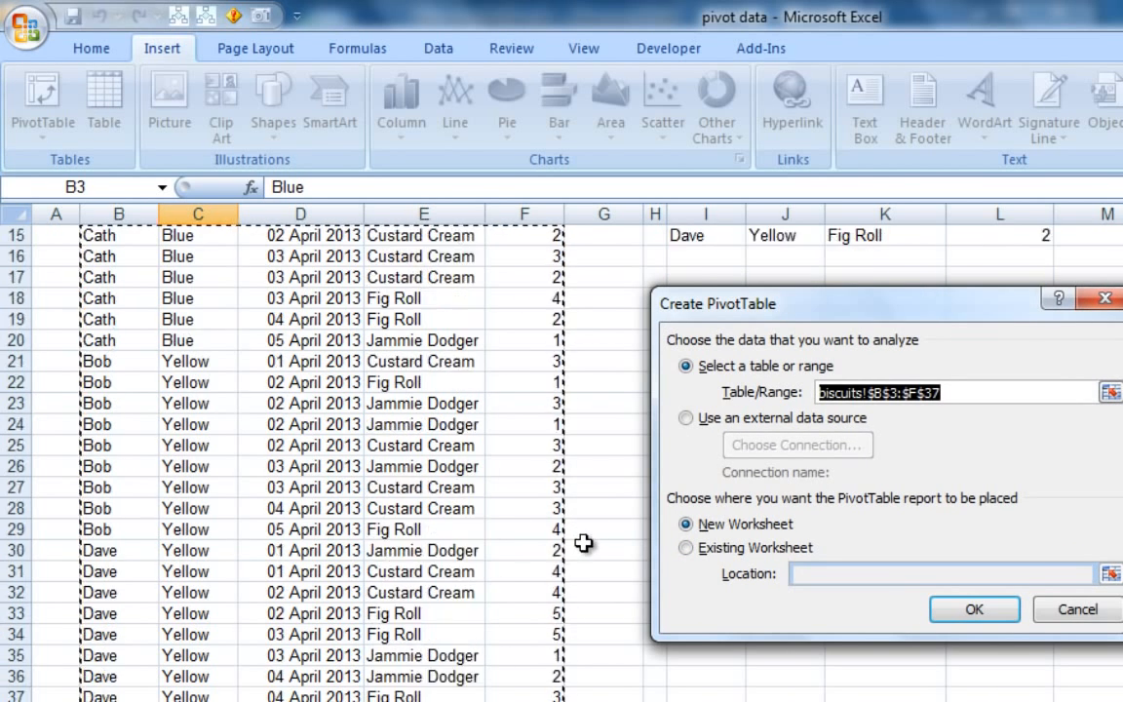
{"action": "scroll", "coordinate": [521, 641], "scroll_direction": "up", "scroll_amount": 6}
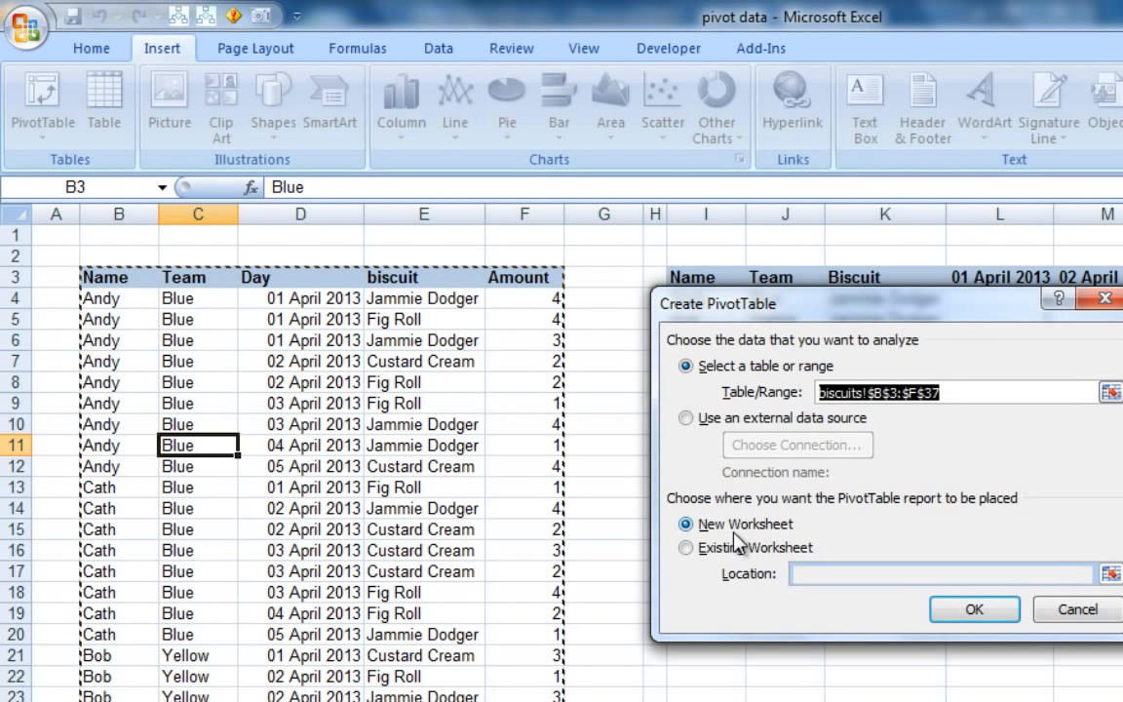
{"action": "left_click", "coordinate": [968, 612]}
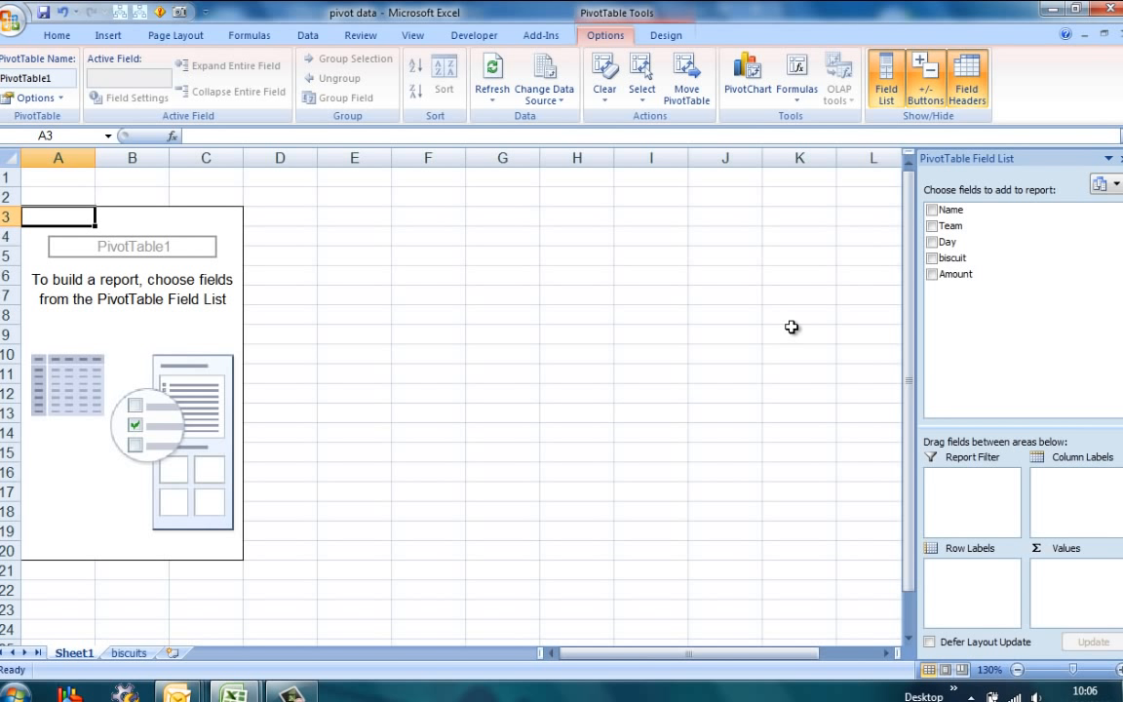
Check the source list on the biscuits sheet, and add the Amount field to the Values area of the PivotTable on Sheet1
{"action": "left_click", "coordinate": [131, 651]}
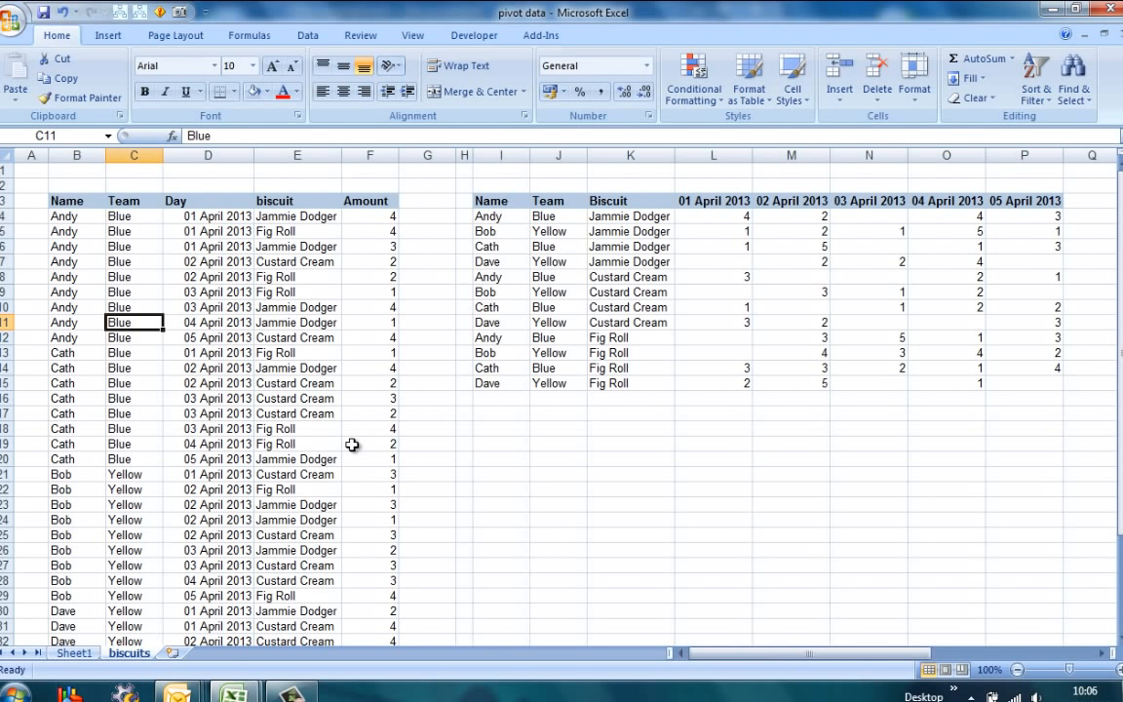
{"action": "left_click", "coordinate": [74, 652]}
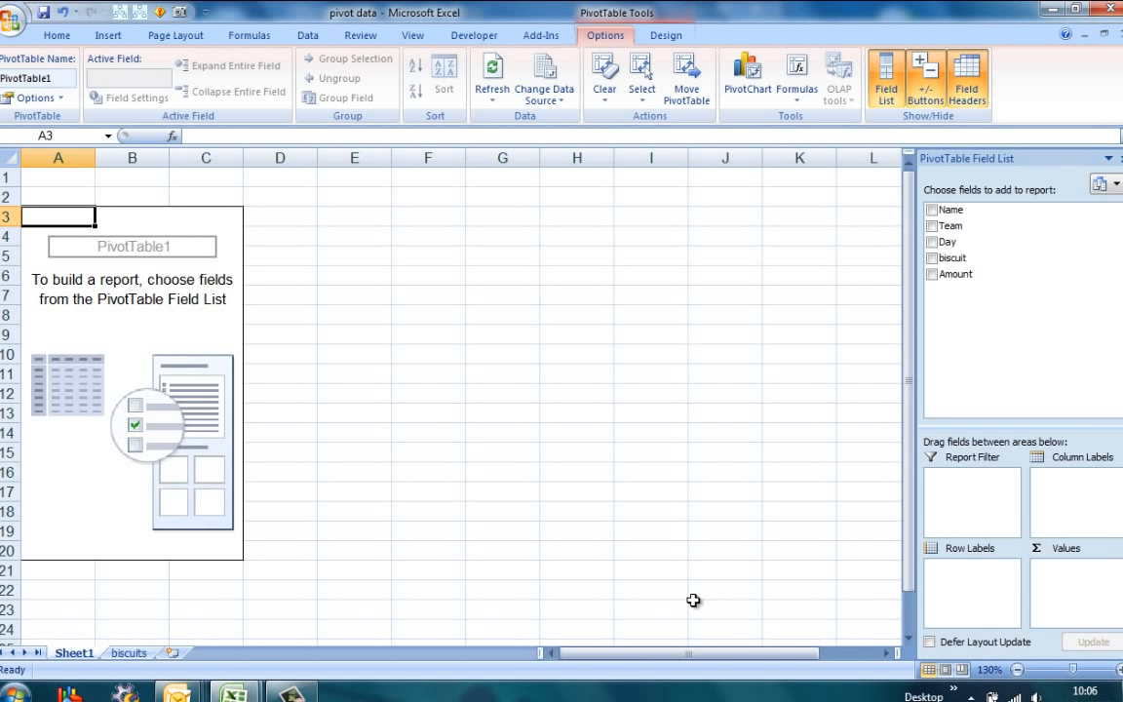
{"action": "left_click_drag", "start_coordinate": [975, 277], "coordinate": [1070, 593]}
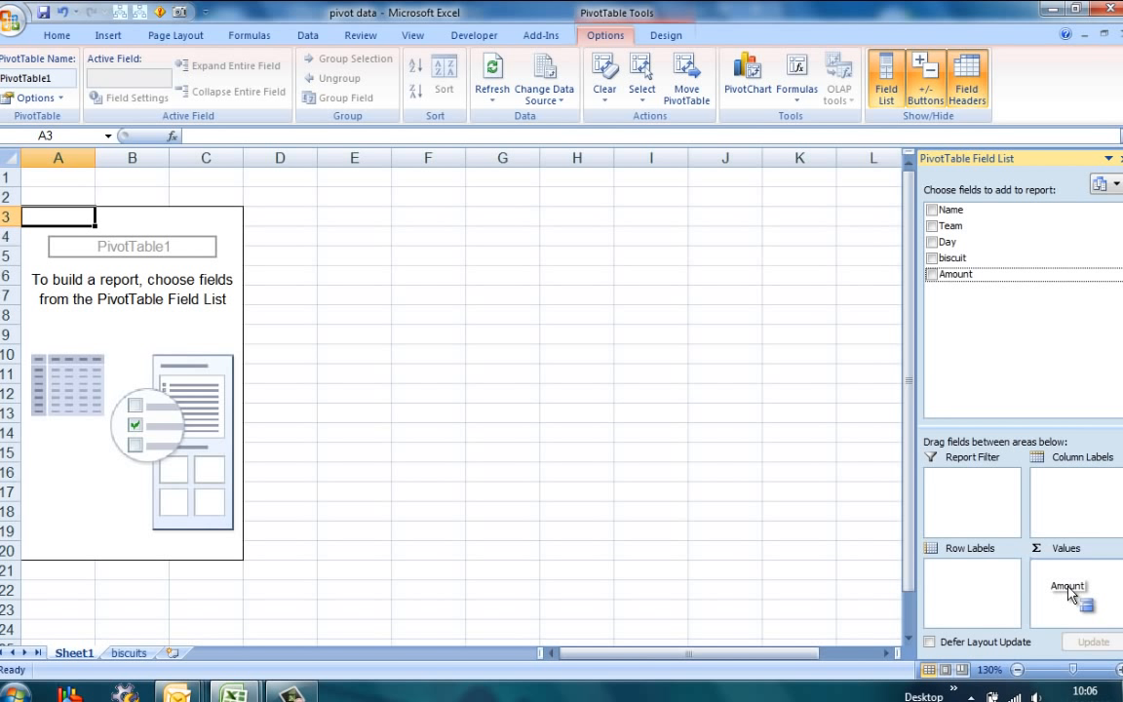
{"action": "left_click_drag", "start_coordinate": [1069, 593], "coordinate": [1072, 593]}
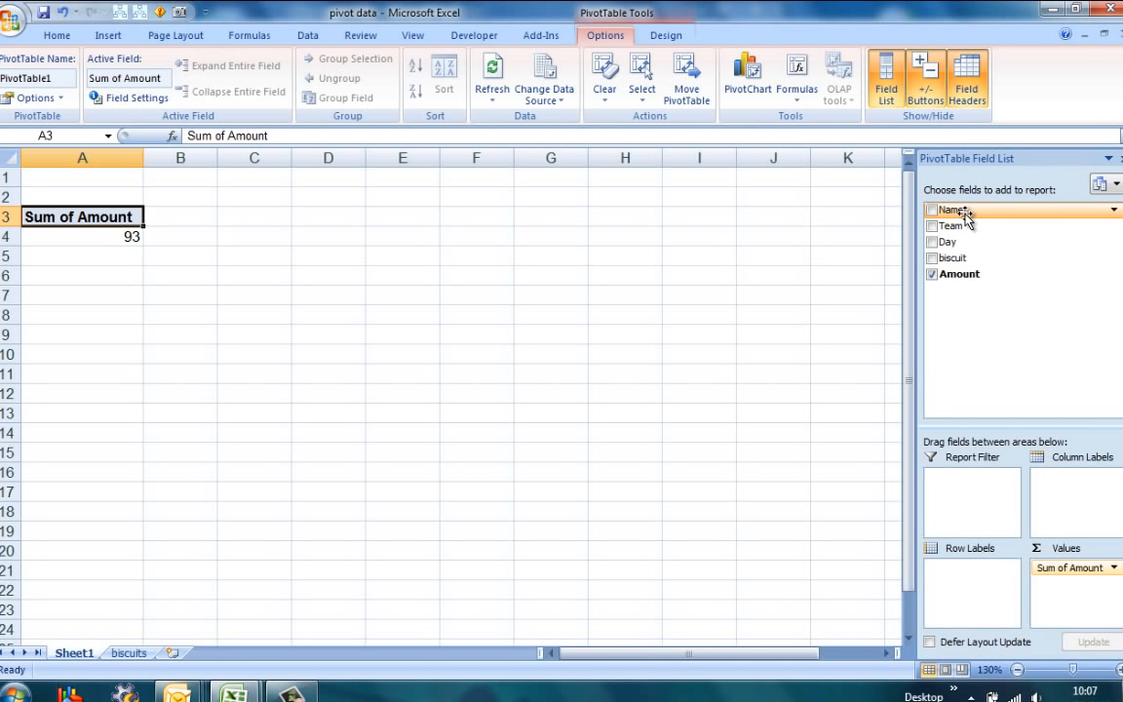
Try the Name field as row labels, move it to the column labels, and remove it from the PivotTable
{"action": "left_click_drag", "start_coordinate": [965, 214], "coordinate": [978, 242]}
{"action": "left_click_drag", "start_coordinate": [981, 477], "coordinate": [976, 572]}
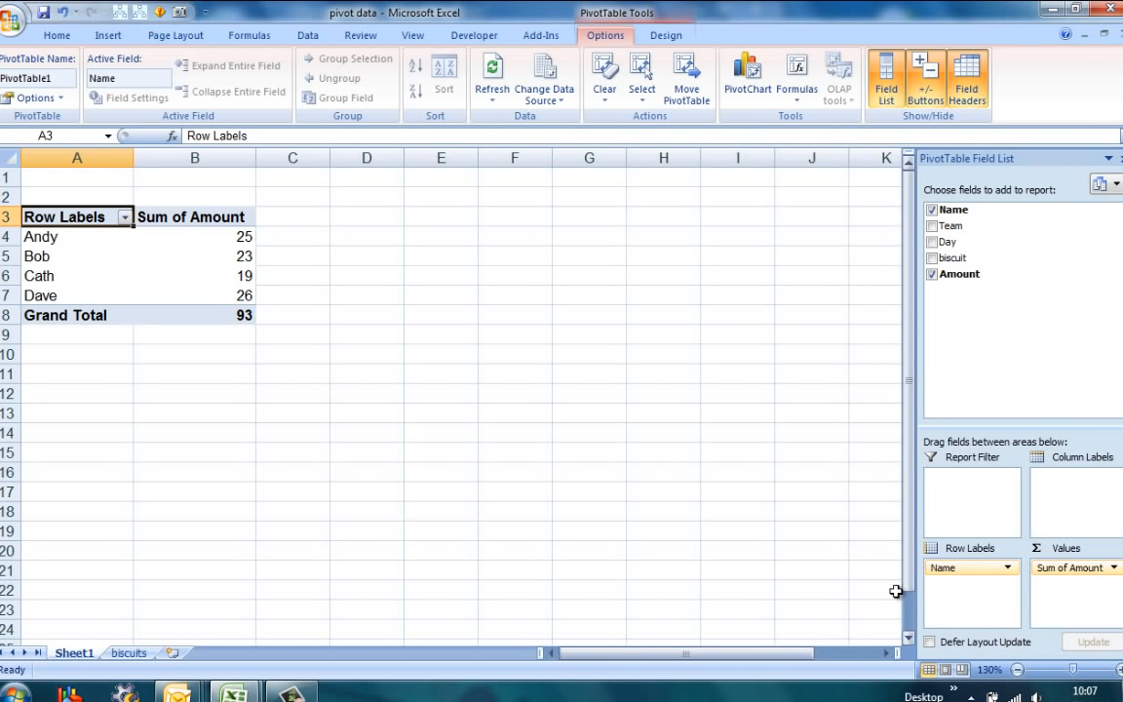
{"action": "left_click_drag", "start_coordinate": [954, 568], "coordinate": [1065, 495]}
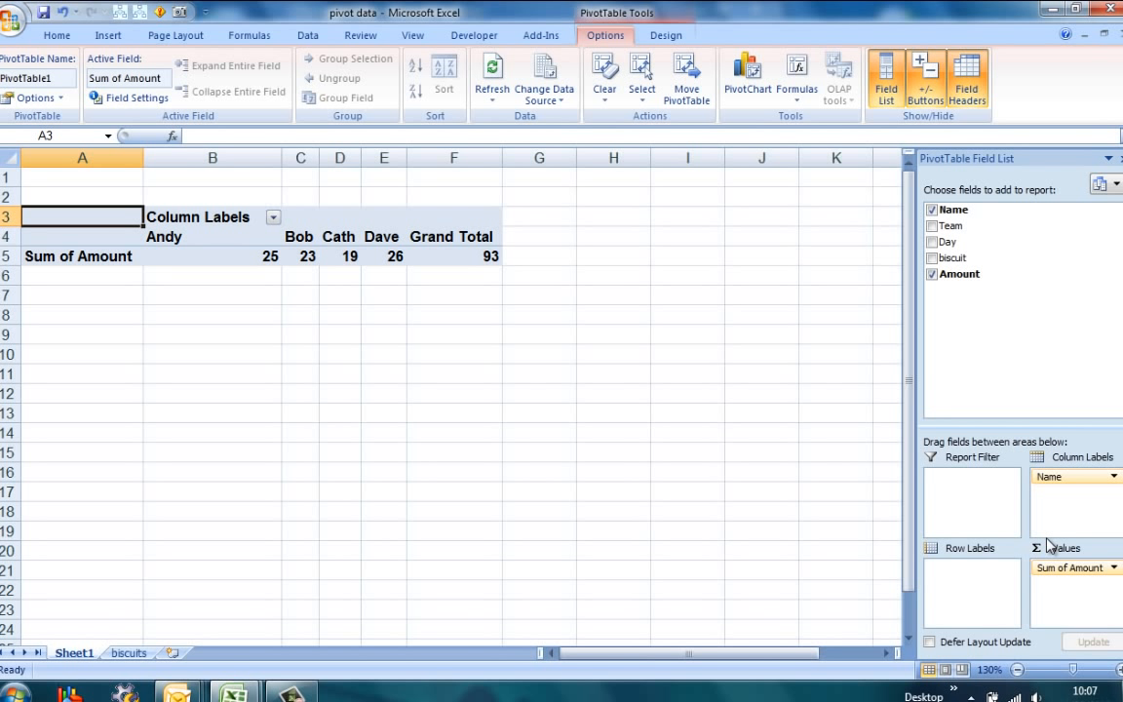
{"action": "left_click_drag", "start_coordinate": [1063, 477], "coordinate": [822, 425]}
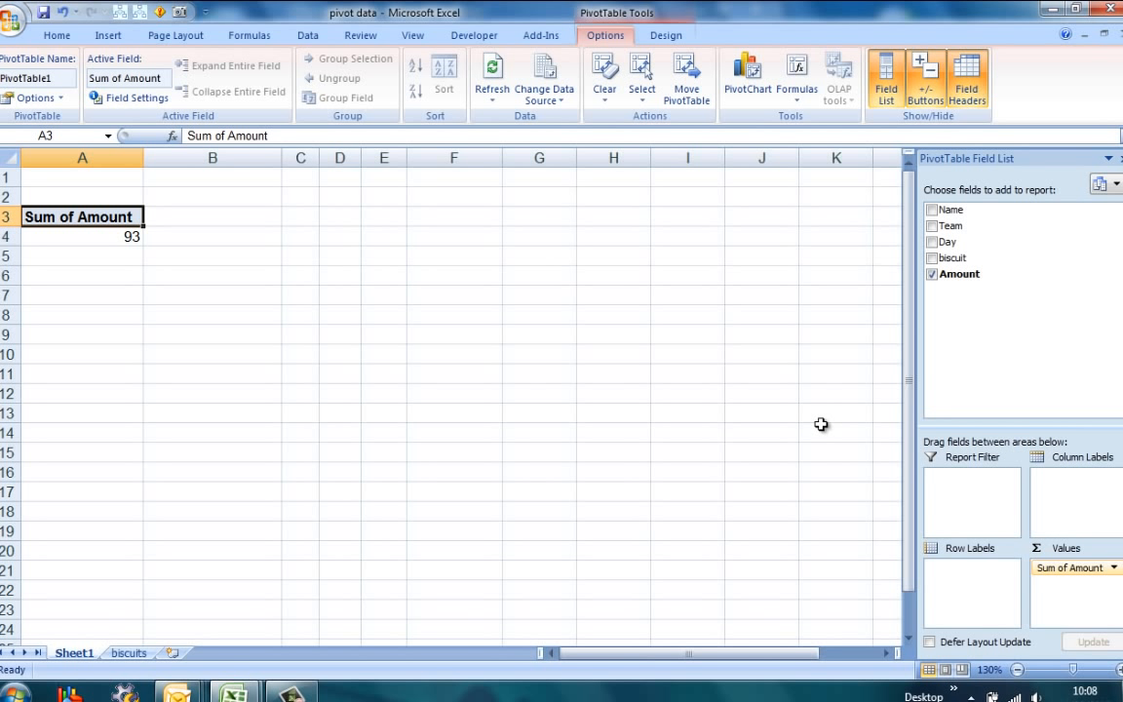
Try the biscuit field and the Team field in turn as row labels, removing each from the PivotTable
{"action": "left_click_drag", "start_coordinate": [950, 258], "coordinate": [831, 523]}
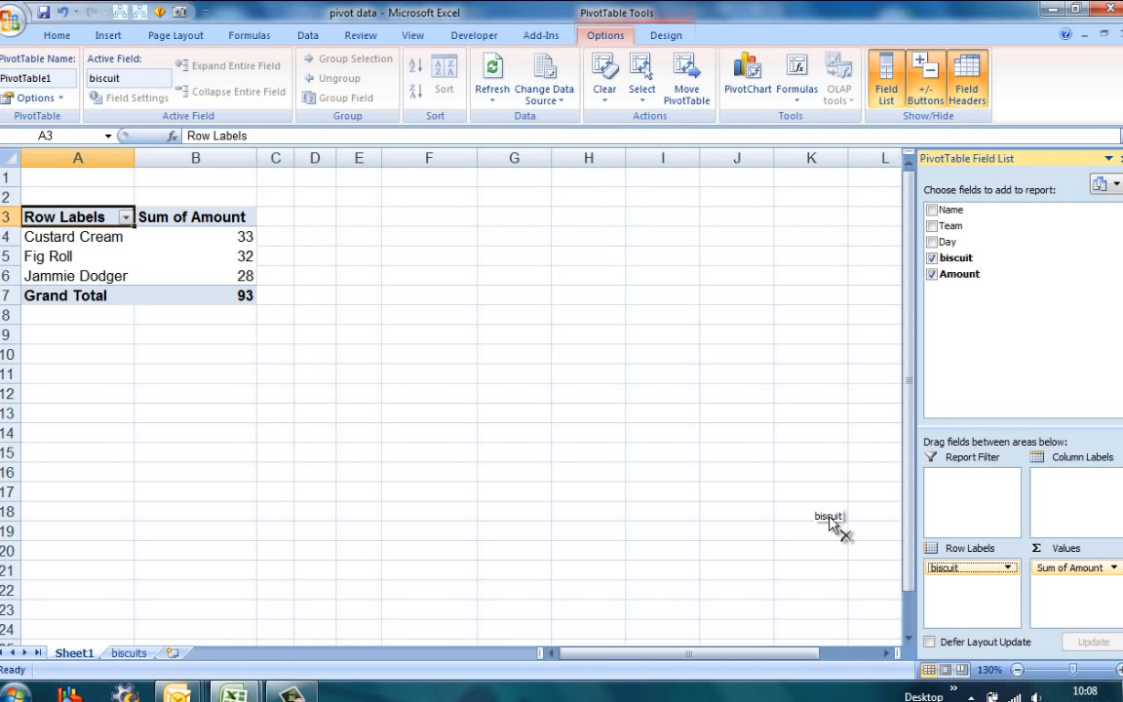
{"action": "left_click_drag", "start_coordinate": [831, 521], "coordinate": [829, 516]}
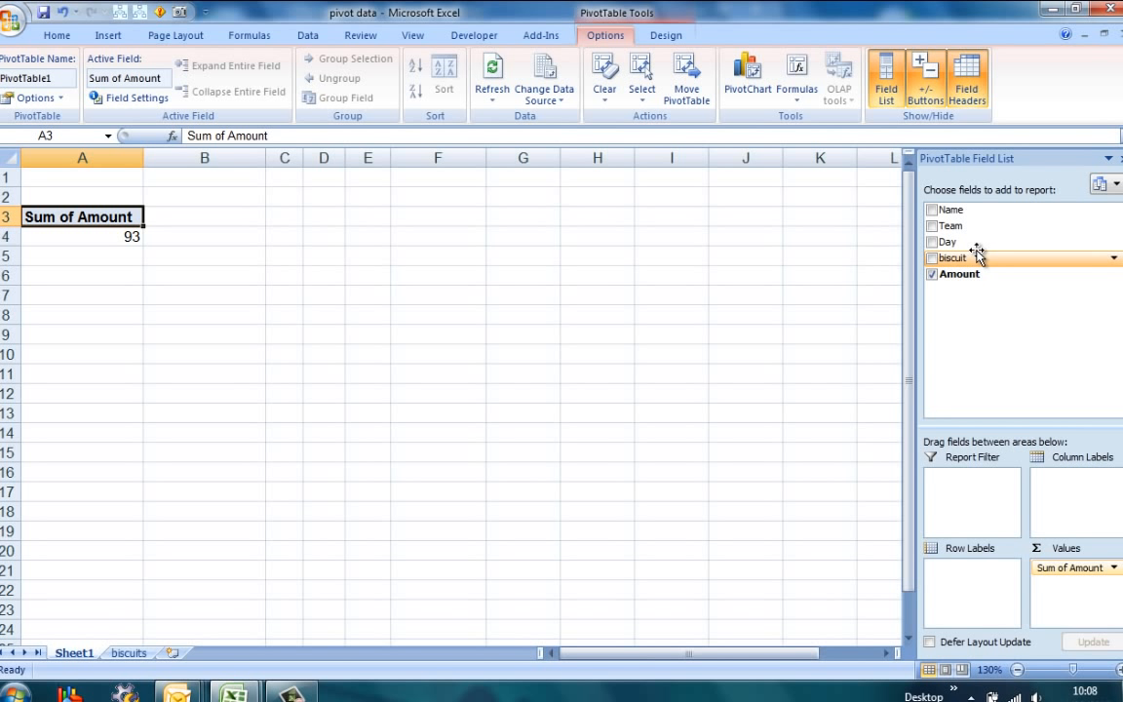
{"action": "left_click_drag", "start_coordinate": [955, 225], "coordinate": [972, 591]}
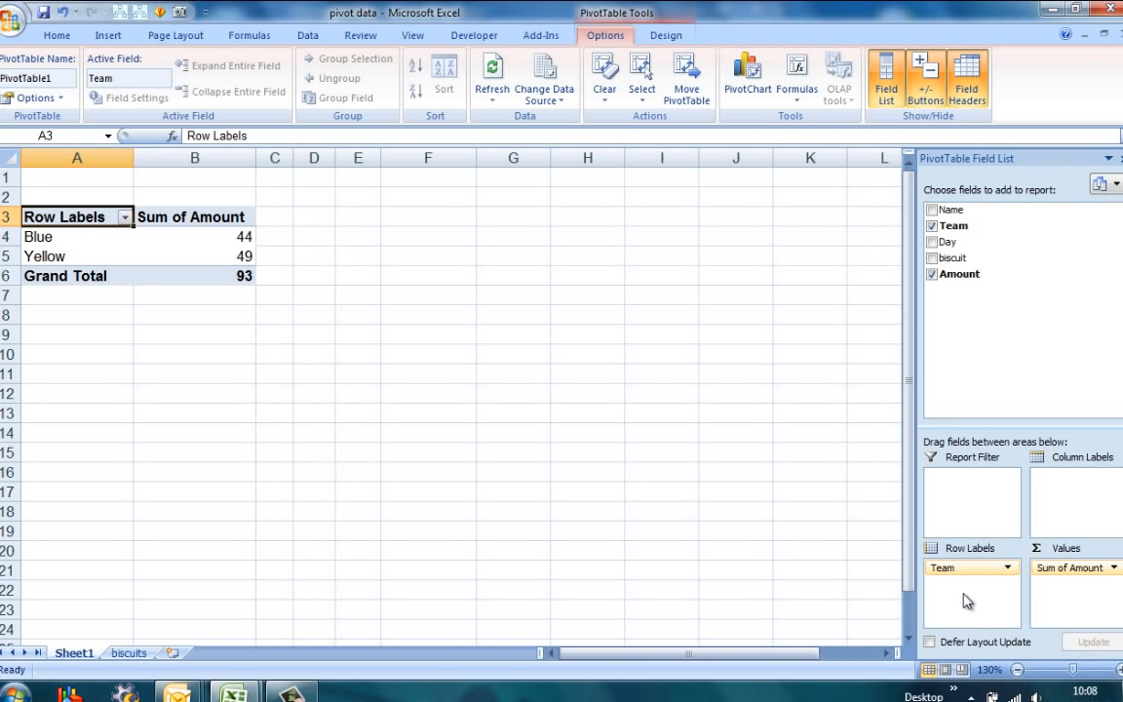
{"action": "left_click_drag", "start_coordinate": [972, 569], "coordinate": [860, 532]}
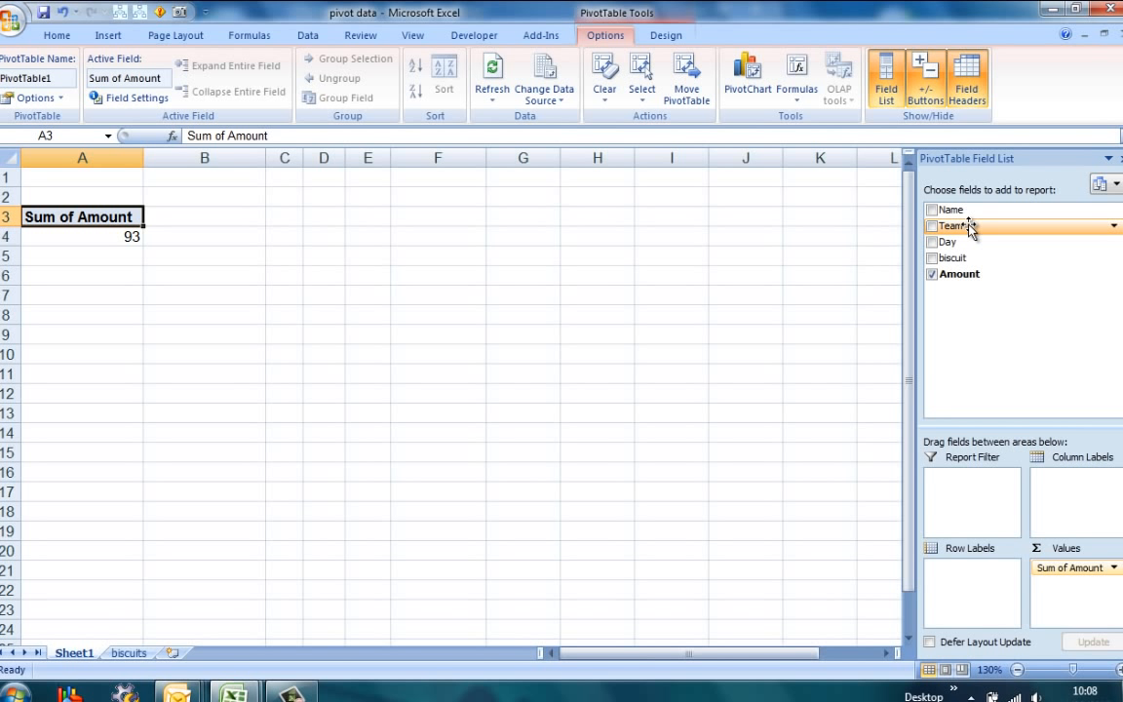
Lay out the PivotTable with biscuit as column labels and Name as row labels
{"action": "left_click_drag", "start_coordinate": [963, 257], "coordinate": [1073, 482]}
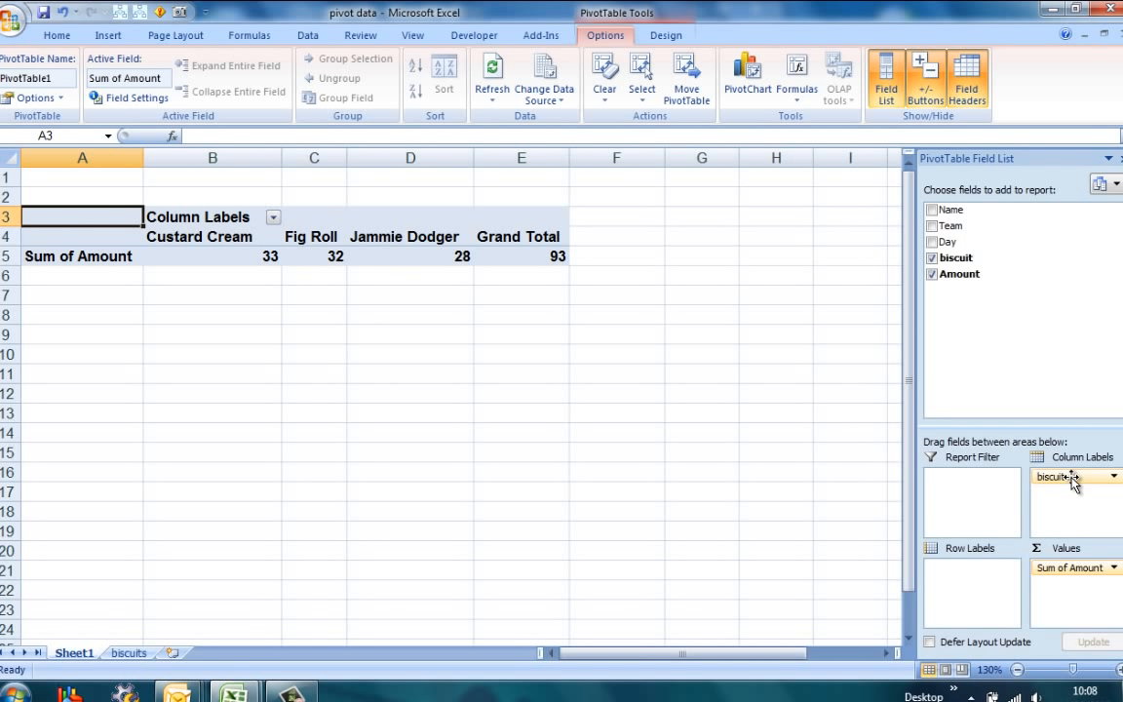
{"action": "left_click_drag", "start_coordinate": [950, 211], "coordinate": [977, 595]}
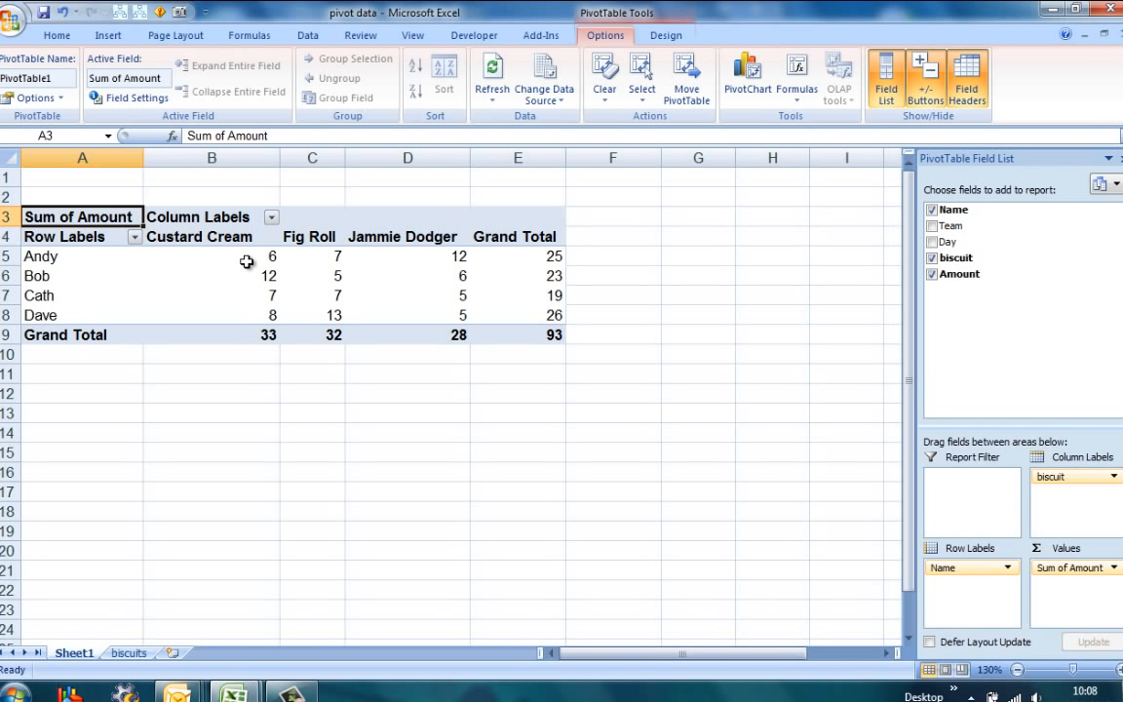
{"action": "mouse_move", "coordinate": [235, 248]}
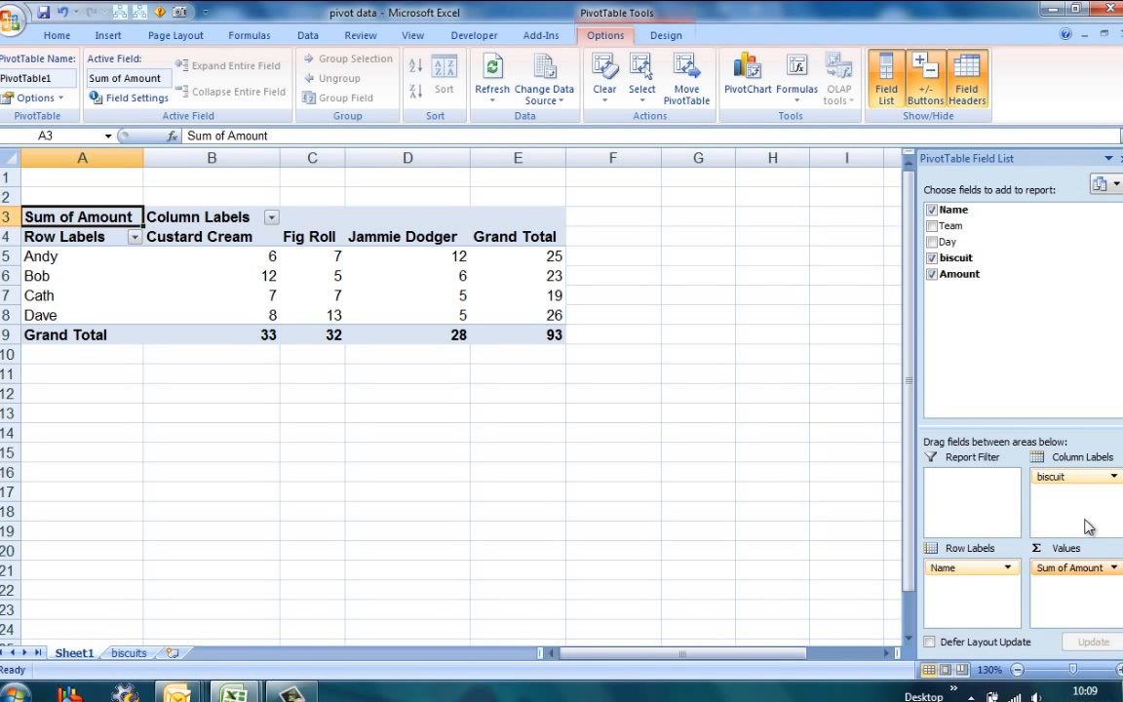
Swap biscuit and Name between rows and columns, and nest both as row labels with Name above biscuit
{"action": "mouse_move", "coordinate": [1076, 478]}
{"action": "left_mouse_down"}
{"action": "mouse_move", "coordinate": [978, 507]}
{"action": "mouse_move", "coordinate": [969, 612]}
{"action": "mouse_move", "coordinate": [973, 571]}
{"action": "mouse_move", "coordinate": [1035, 567]}
{"action": "mouse_move", "coordinate": [1032, 491]}
{"action": "mouse_move", "coordinate": [1062, 487]}
{"action": "left_mouse_up"}
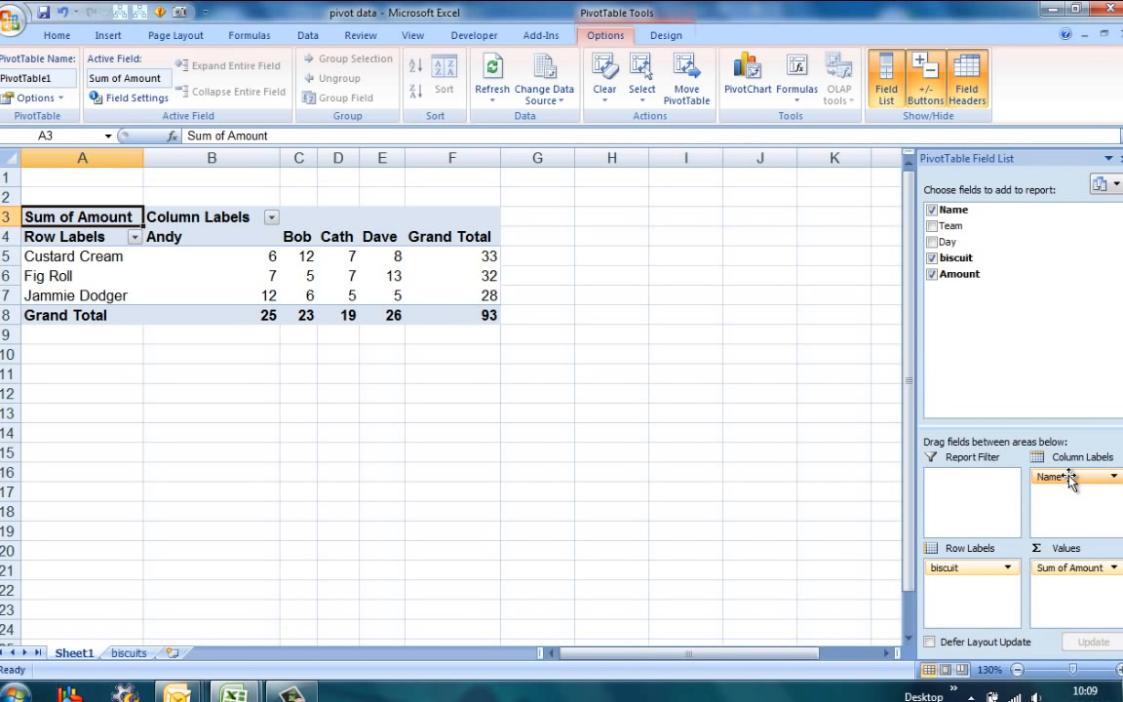
{"action": "left_click_drag", "start_coordinate": [1070, 478], "coordinate": [960, 607]}
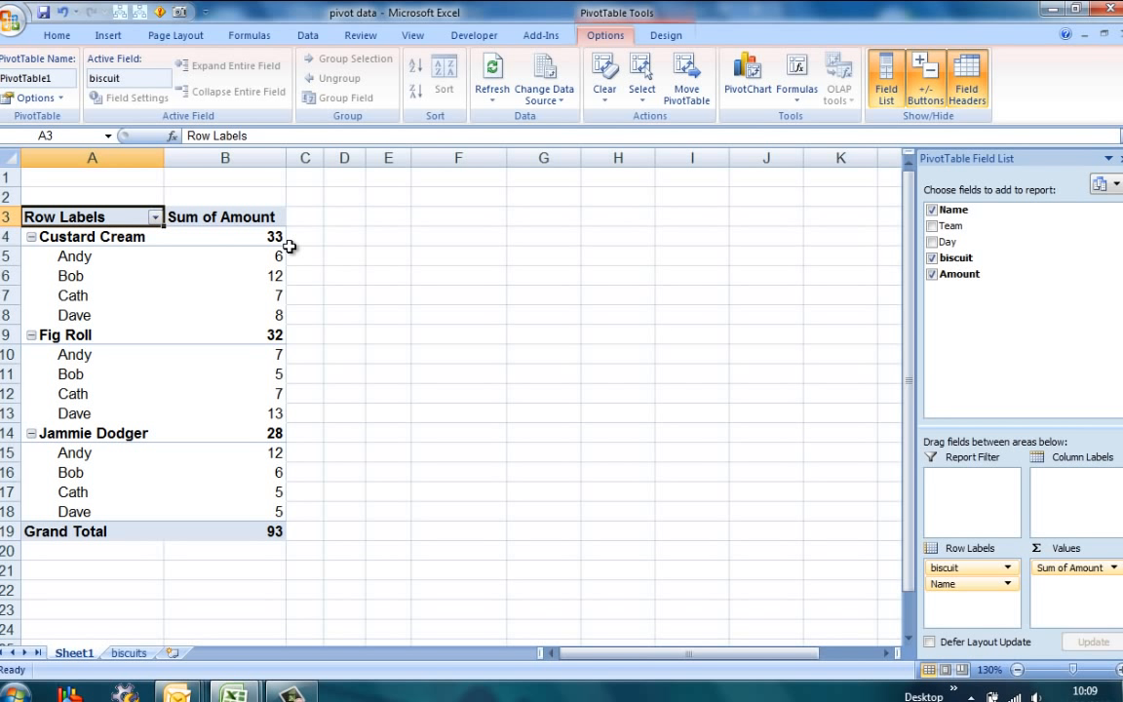
{"action": "mouse_move", "coordinate": [267, 237]}
{"action": "left_click_drag", "start_coordinate": [966, 589], "coordinate": [969, 571]}
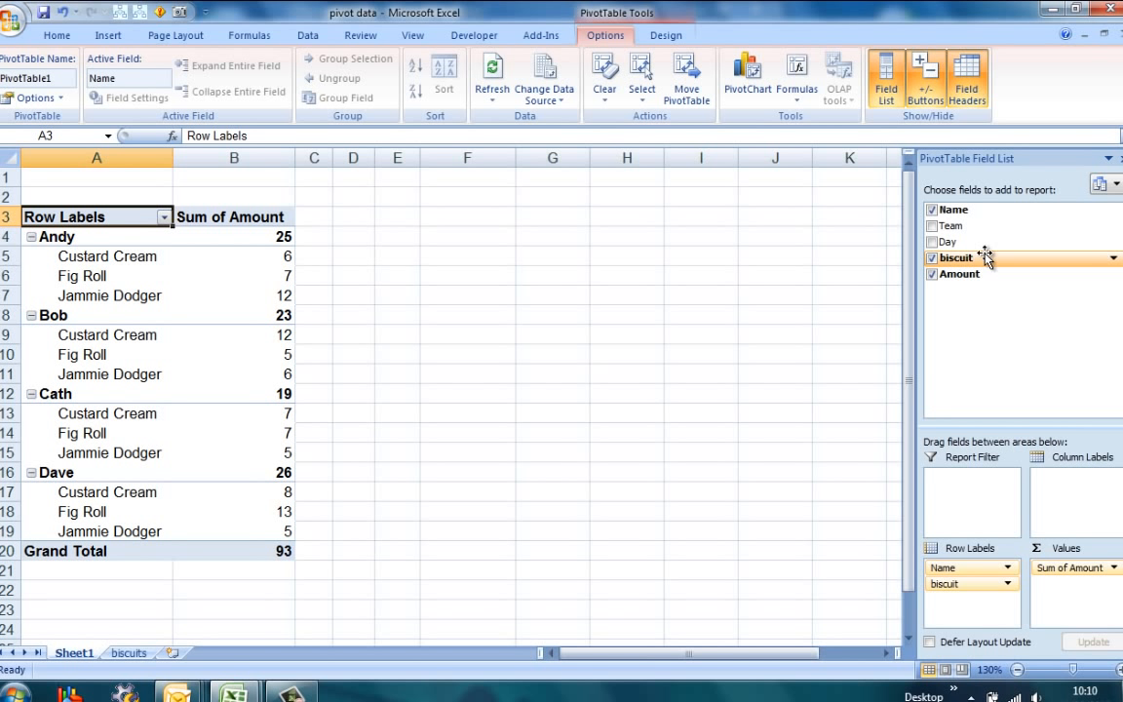
Add the Day field as column labels and the Team field as a report filter
{"action": "left_click_drag", "start_coordinate": [961, 246], "coordinate": [1053, 478]}
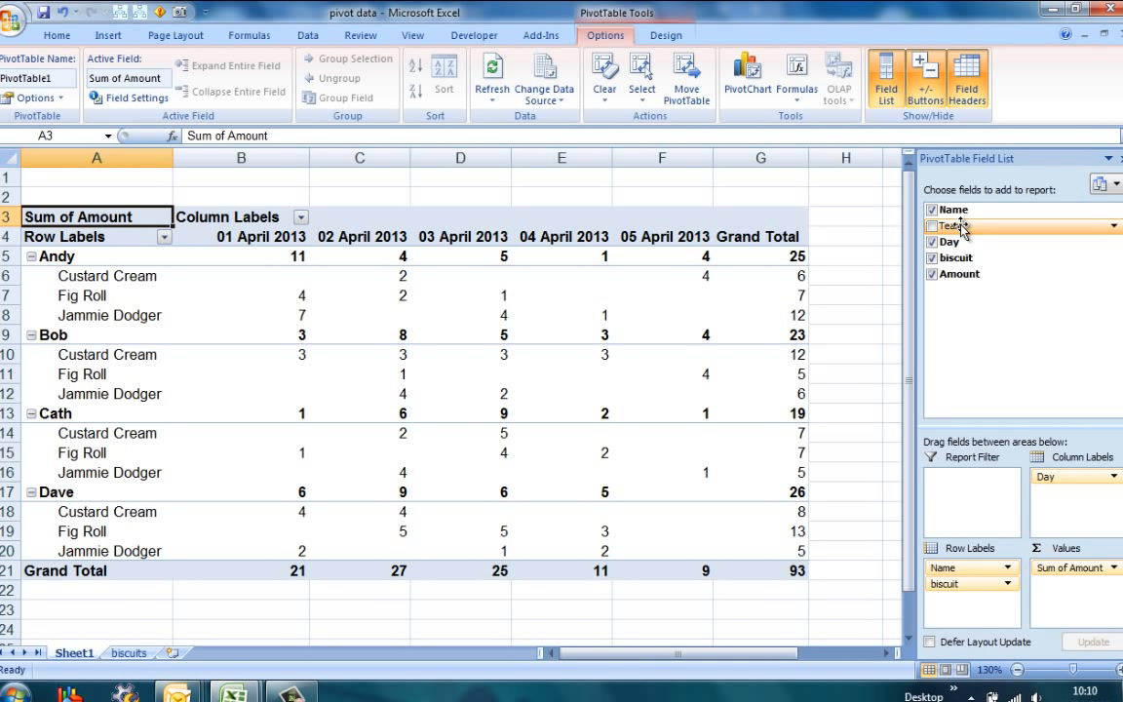
{"action": "left_click_drag", "start_coordinate": [956, 225], "coordinate": [970, 494]}
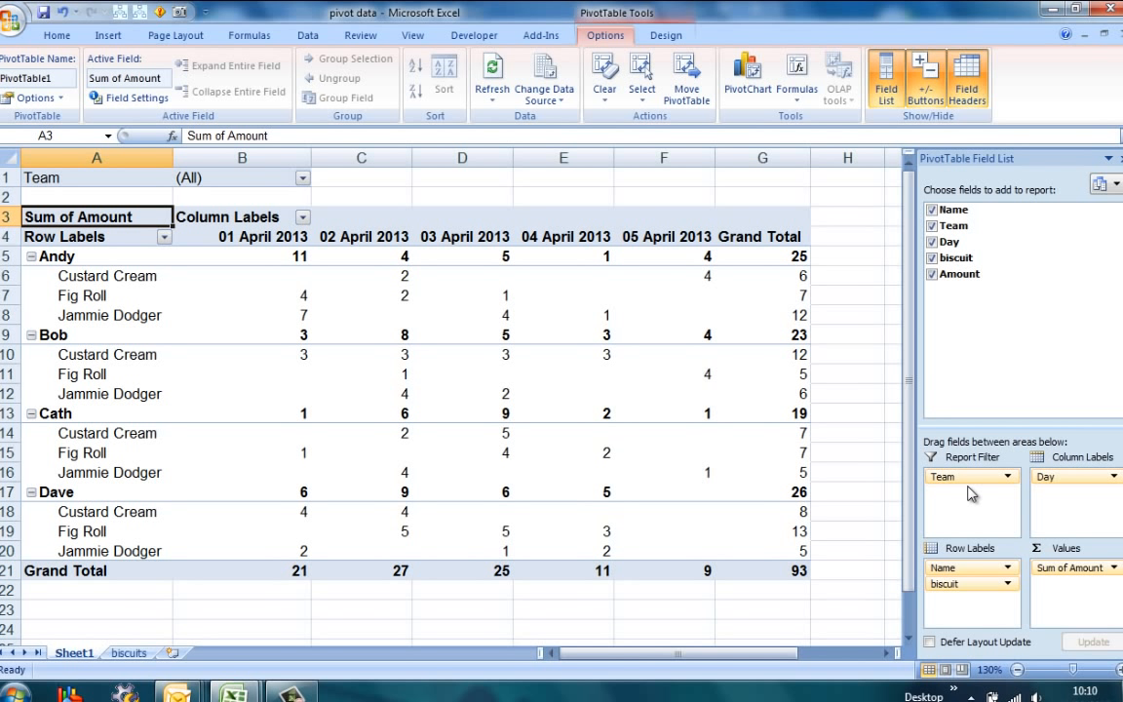
Filter the PivotTable's Team report filter to Yellow, and switch the filter to Blue
{"action": "left_click", "coordinate": [303, 182]}
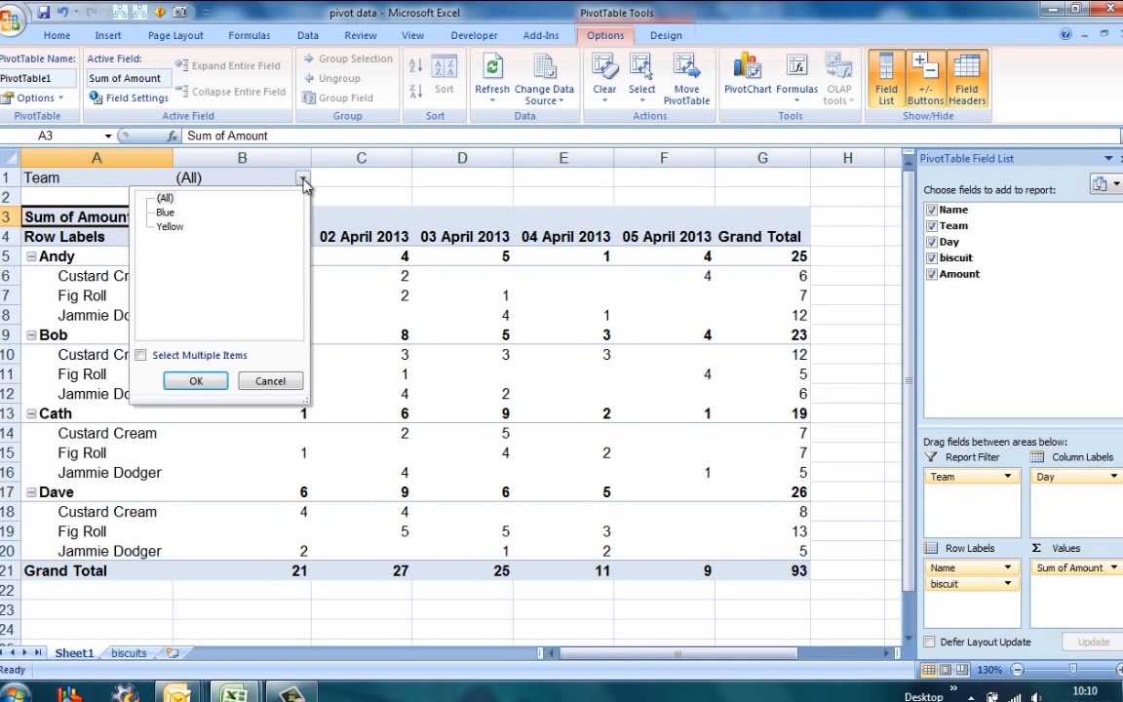
{"action": "left_click", "coordinate": [172, 227]}
{"action": "left_click", "coordinate": [196, 381]}
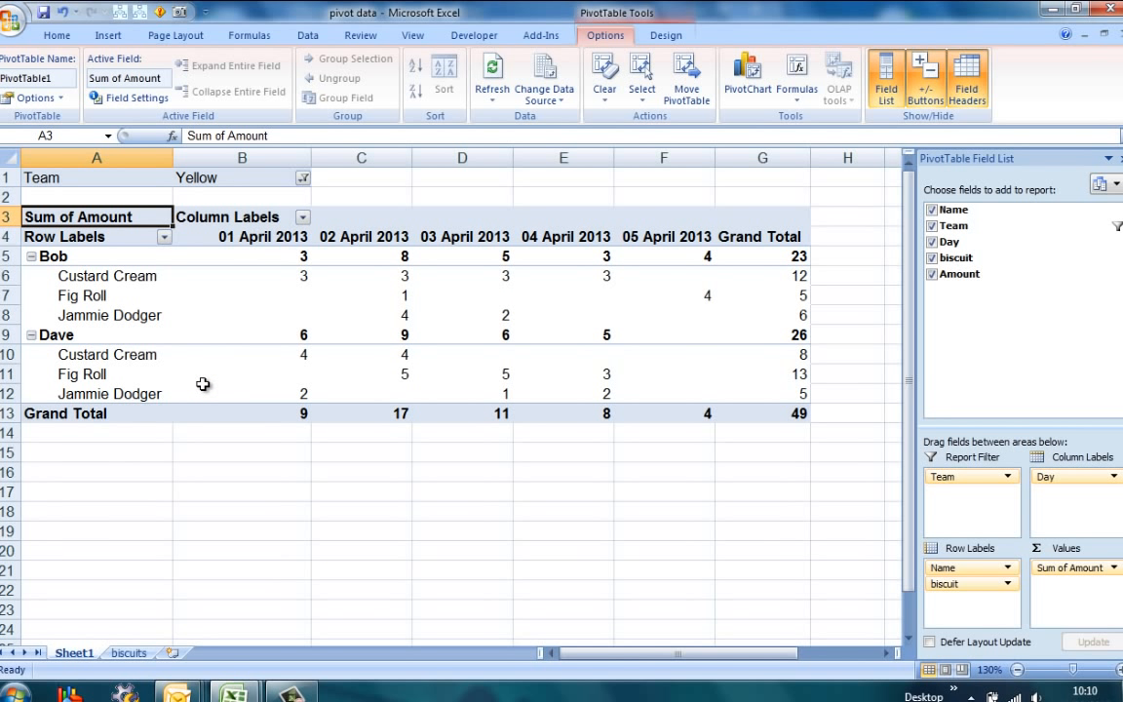
{"action": "left_click", "coordinate": [303, 178]}
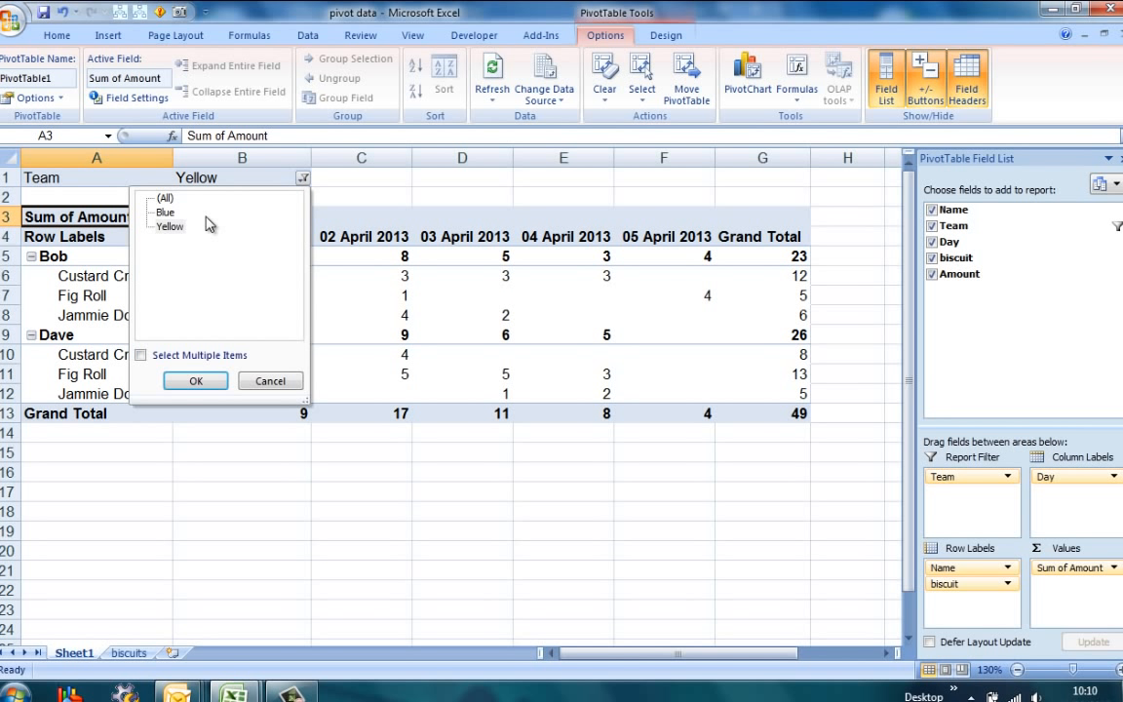
{"action": "double_click", "coordinate": [165, 213]}
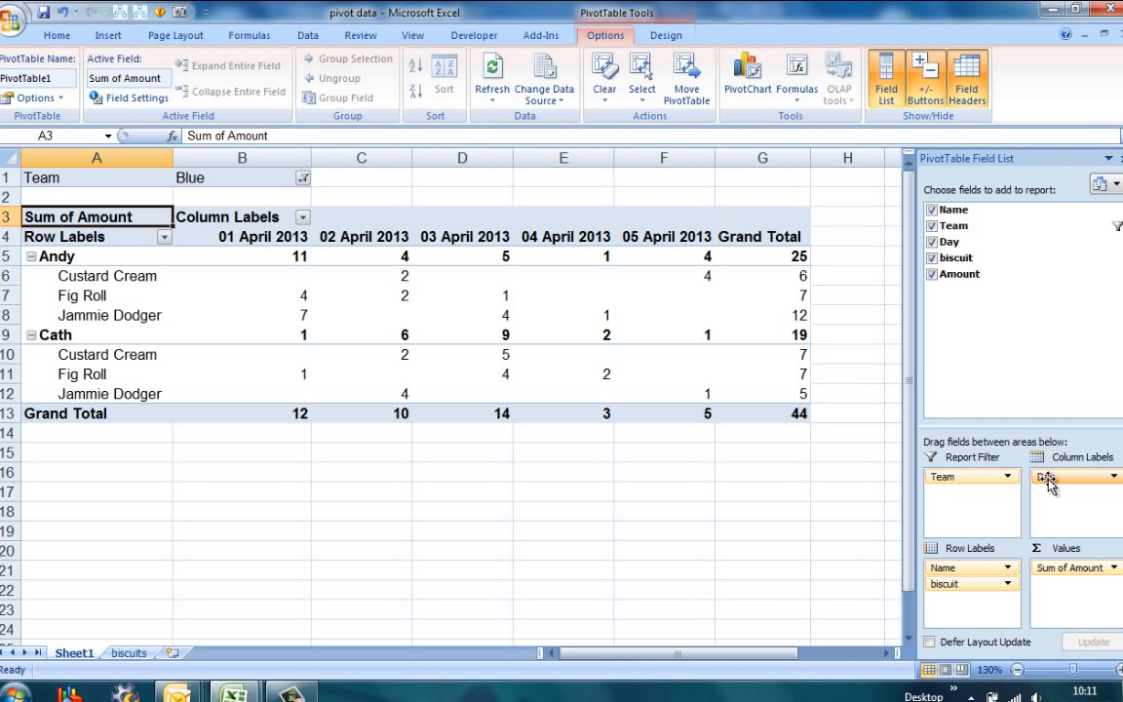
Rearrange the PivotTable with Day as row labels and biscuit as column labels, and remove the Name field
{"action": "mouse_move", "coordinate": [1049, 485]}
{"action": "left_mouse_down"}
{"action": "mouse_move", "coordinate": [1015, 492]}
{"action": "mouse_move", "coordinate": [970, 593]}
{"action": "mouse_move", "coordinate": [983, 514]}
{"action": "mouse_move", "coordinate": [1063, 487]}
{"action": "left_mouse_up"}
{"action": "left_click_drag", "start_coordinate": [975, 568], "coordinate": [827, 546]}
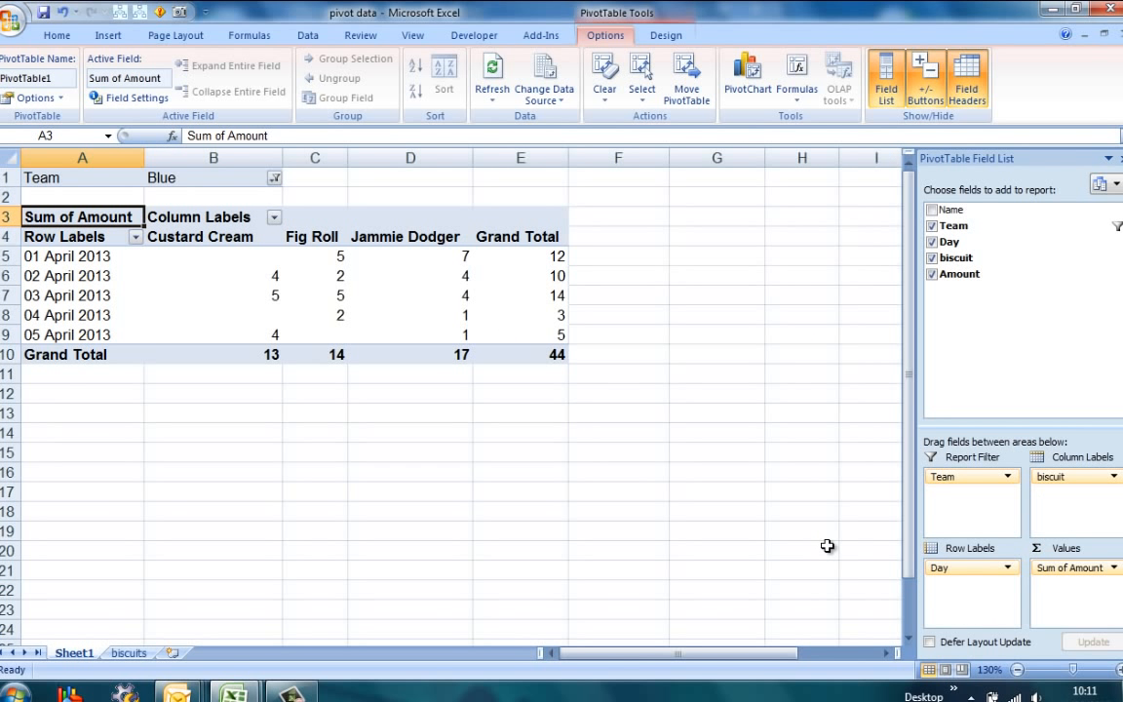